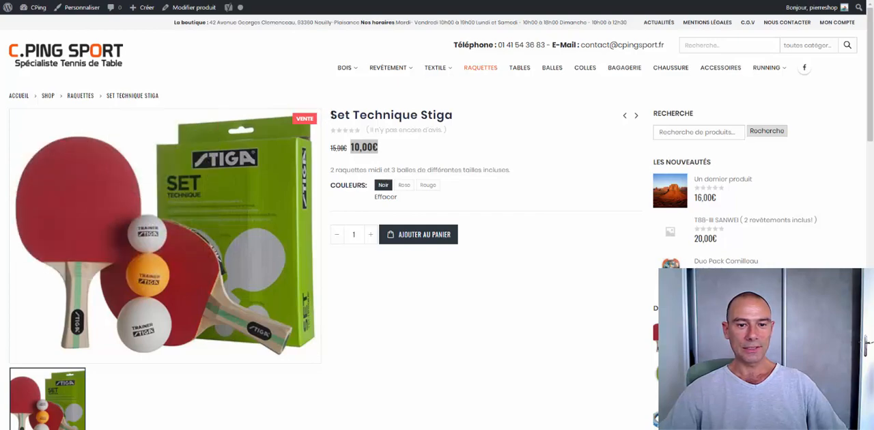
# - Compare the prices of the Noir, Rose and Rouge colour options on the Set Technique Stiga product page
pyautogui.moveTo(331, 114); pyautogui.dragTo(499, 117)
pyautogui.click(501, 117)
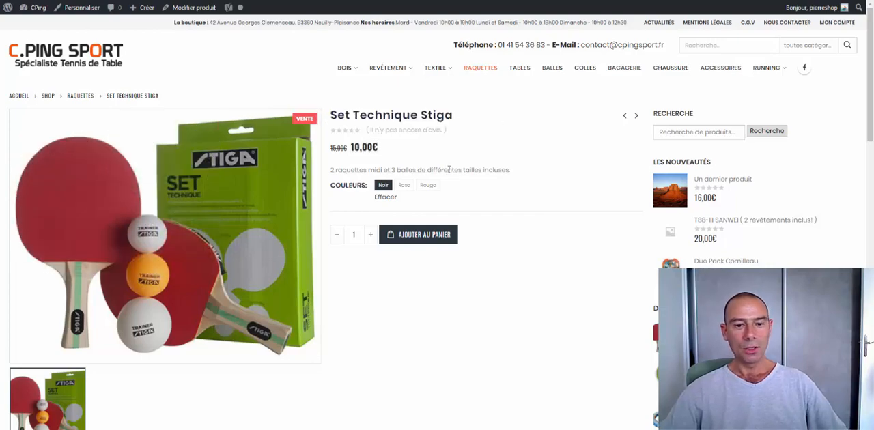
pyautogui.click(404, 187)
pyautogui.click(429, 186)
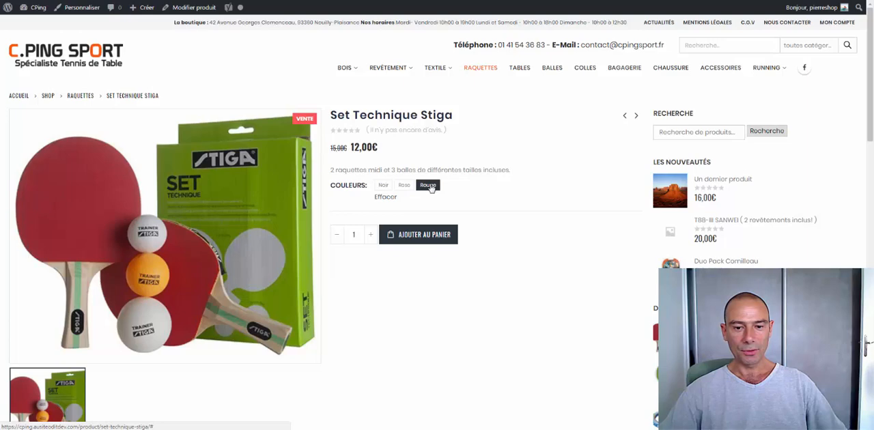
pyautogui.click(382, 189)
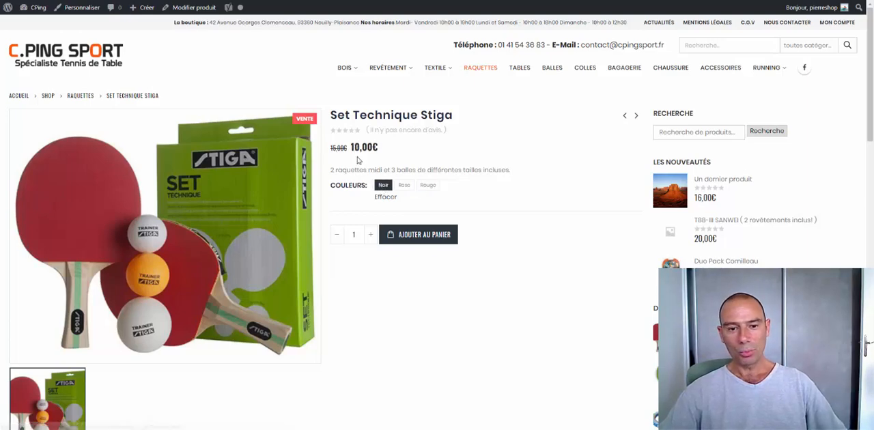
pyautogui.click(404, 187)
pyautogui.click(426, 186)
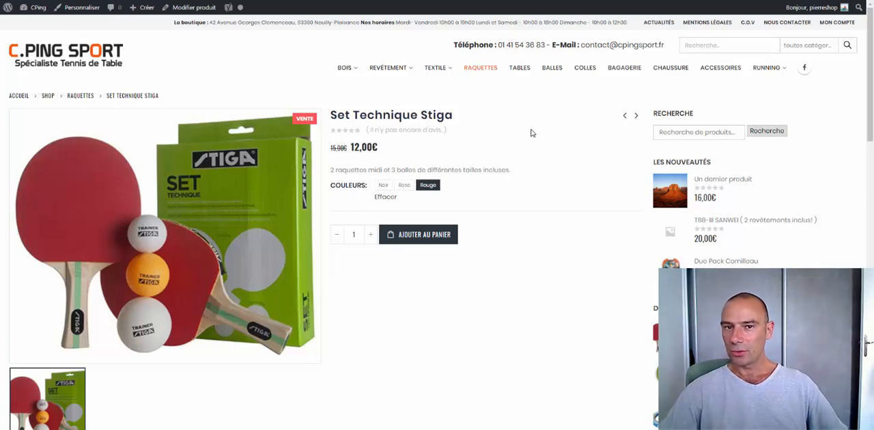
pyautogui.click(383, 186)
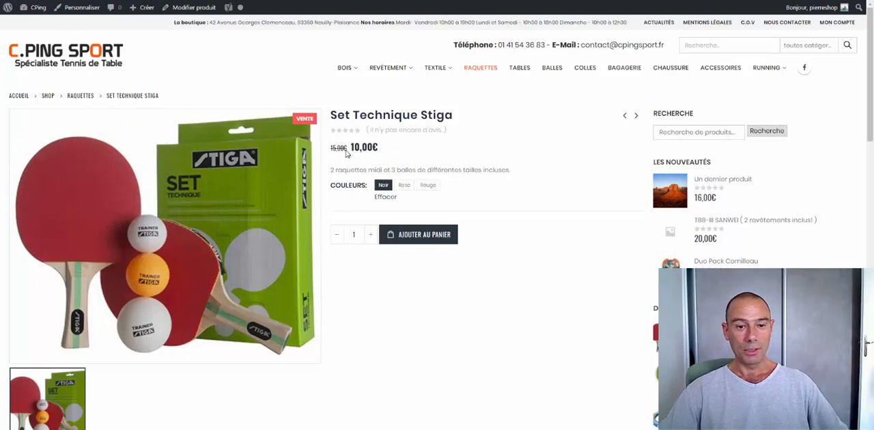
pyautogui.moveTo(331, 147); pyautogui.dragTo(379, 147)
pyautogui.click(357, 147)
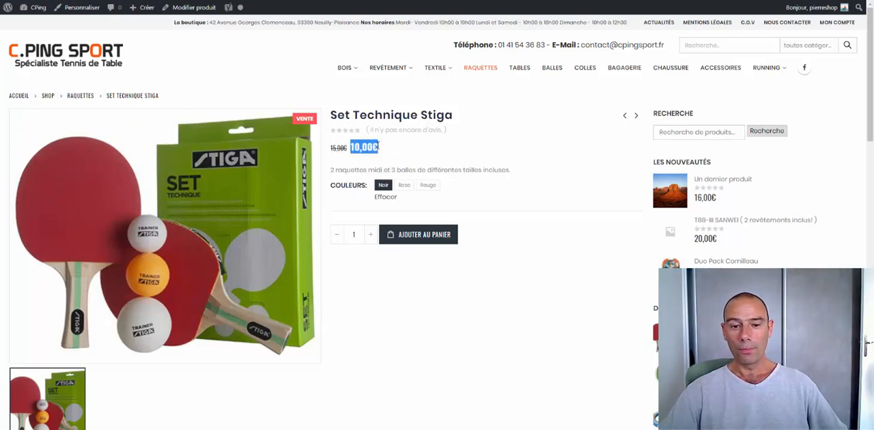
pyautogui.click(404, 186)
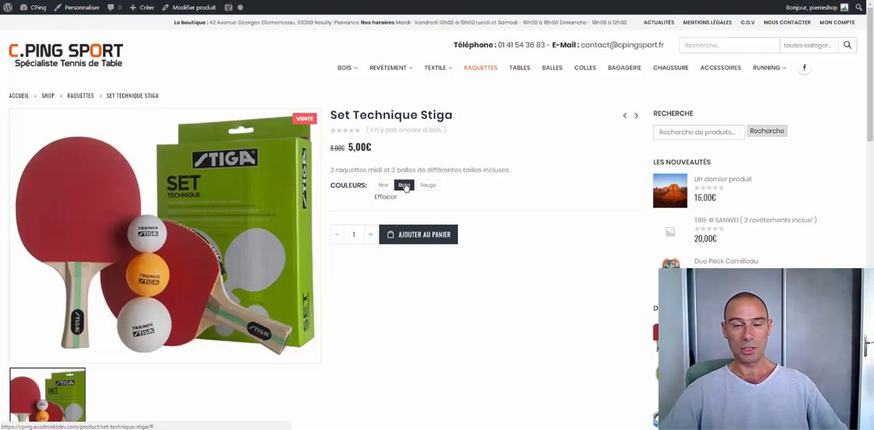
pyautogui.moveTo(331, 147); pyautogui.dragTo(378, 150)
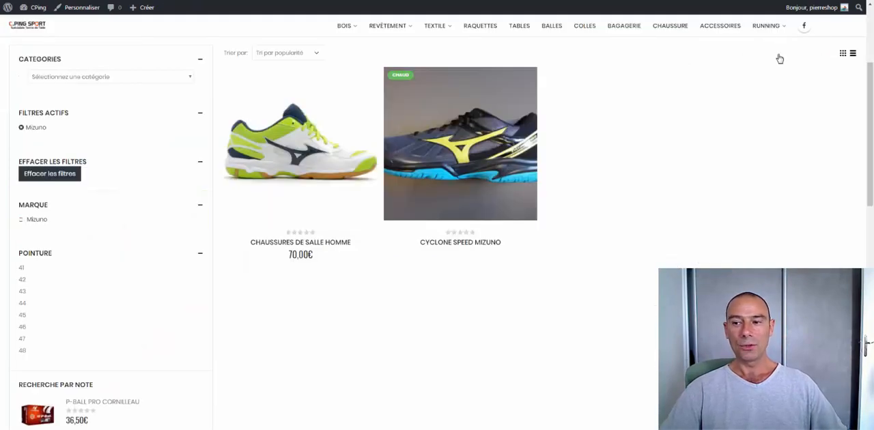
# - Remove the active Mizuno brand filter from the shop's product list
pyautogui.moveTo(871, 115)
pyautogui.mouseDown()
pyautogui.moveTo(873, 51)
pyautogui.moveTo(870, 118)
pyautogui.mouseUp()
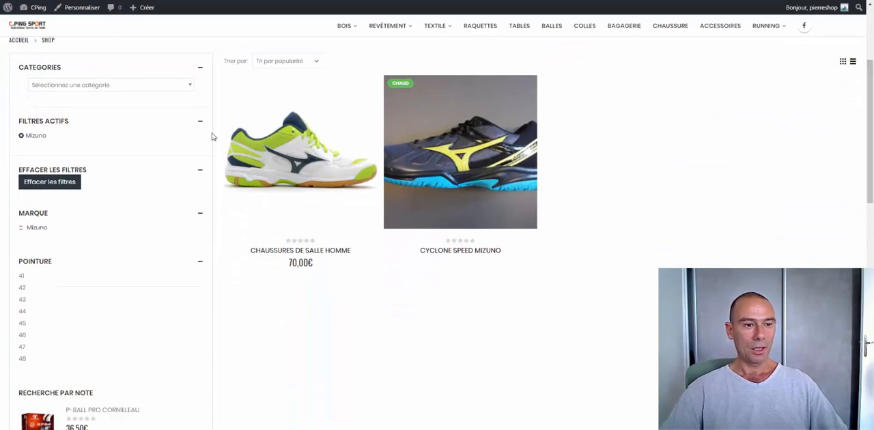
pyautogui.click(23, 136)
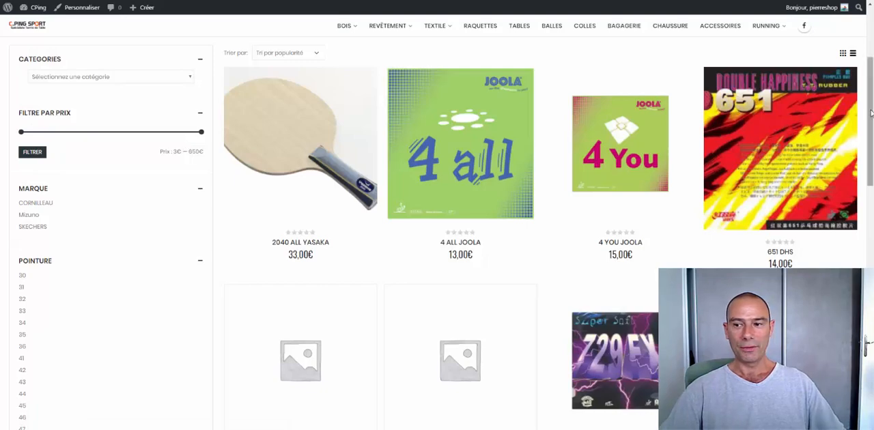
pyautogui.moveTo(871, 113)
pyautogui.mouseDown()
pyautogui.moveTo(871, 75)
pyautogui.moveTo(871, 284)
pyautogui.moveTo(871, 112)
pyautogui.mouseUp()
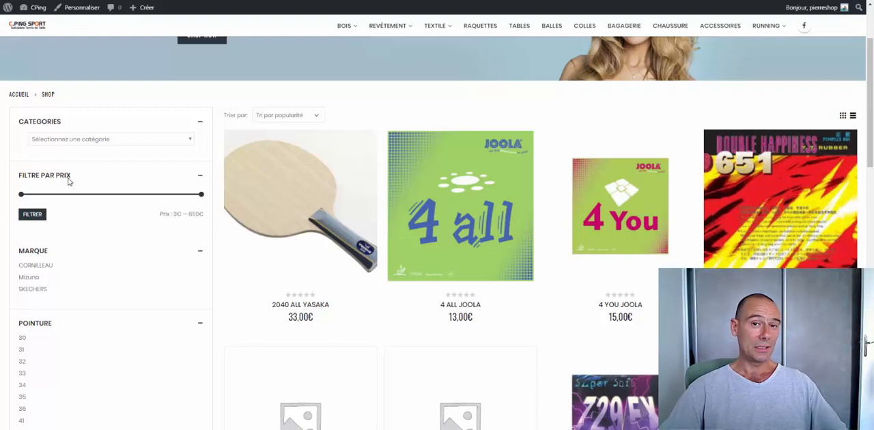
# - Filter the shop's products by the CORNILLEAU brand and view the filtered list
pyautogui.scroll(-1, 90, 184)
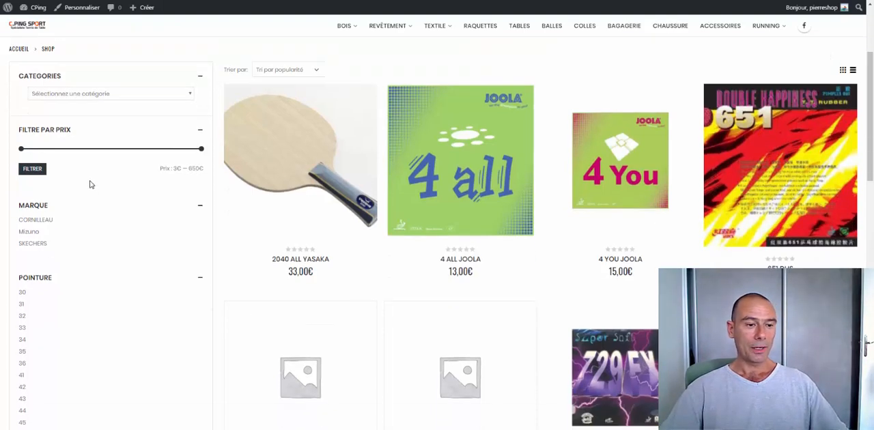
pyautogui.click(44, 221)
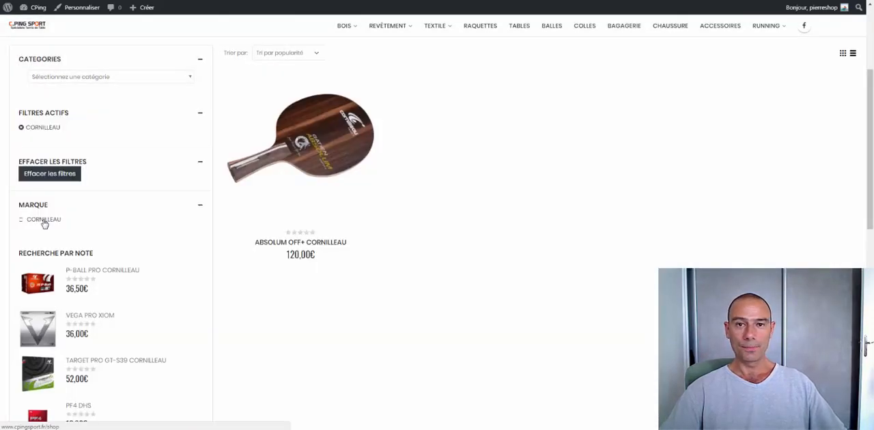
pyautogui.scroll(-3, 43, 223)
pyautogui.scroll(4, 59, 171)
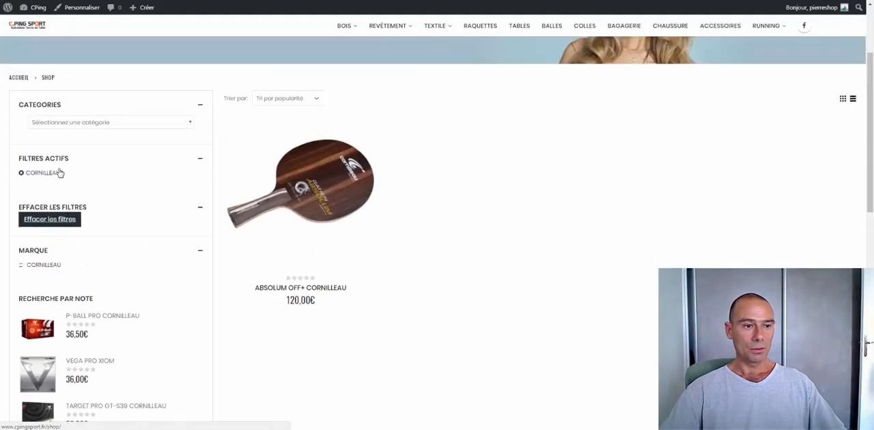
# - Clear the CORNILLEAU filter and filter the shop's products by Pointure 45 instead
pyautogui.click(22, 175)
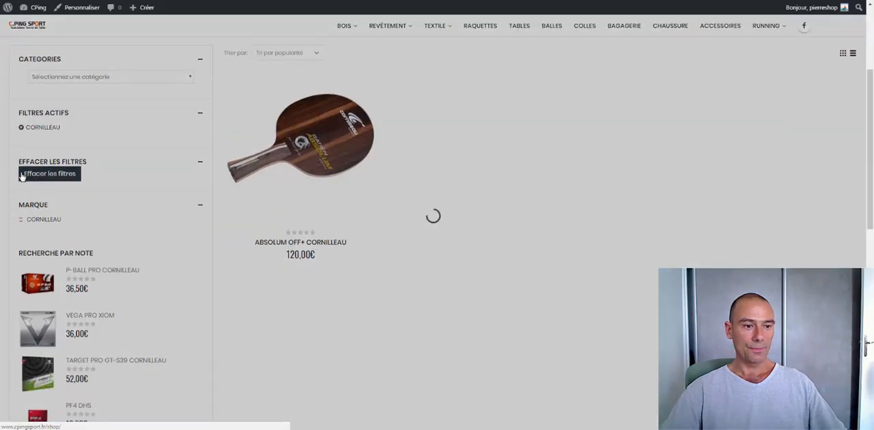
pyautogui.scroll(-2, 117, 160)
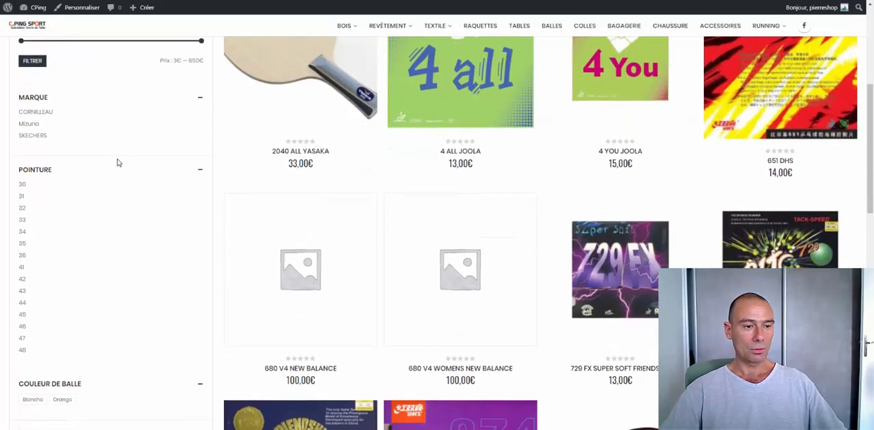
pyautogui.click(23, 314)
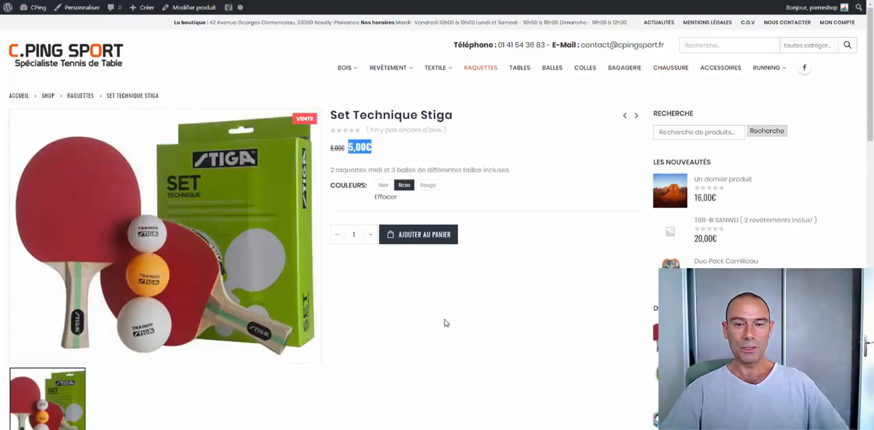
# - Open the Set Technique Stiga product for editing and choose Produit variable as its product type
pyautogui.click(186, 9)
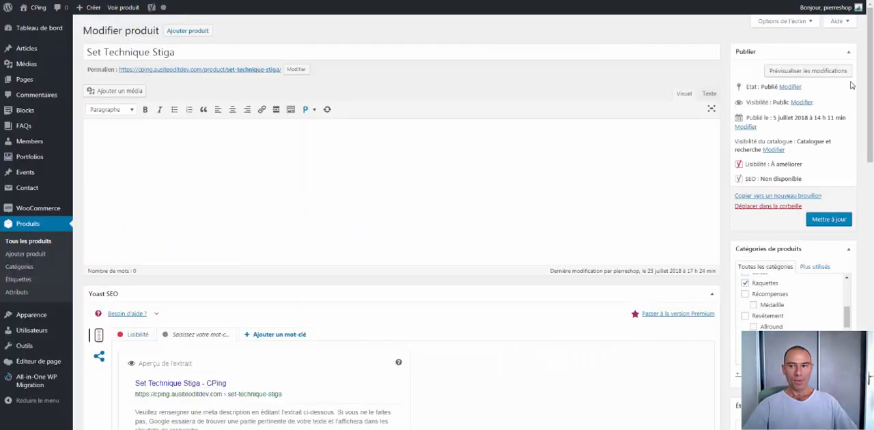
pyautogui.moveTo(869, 43); pyautogui.dragTo(862, 277)
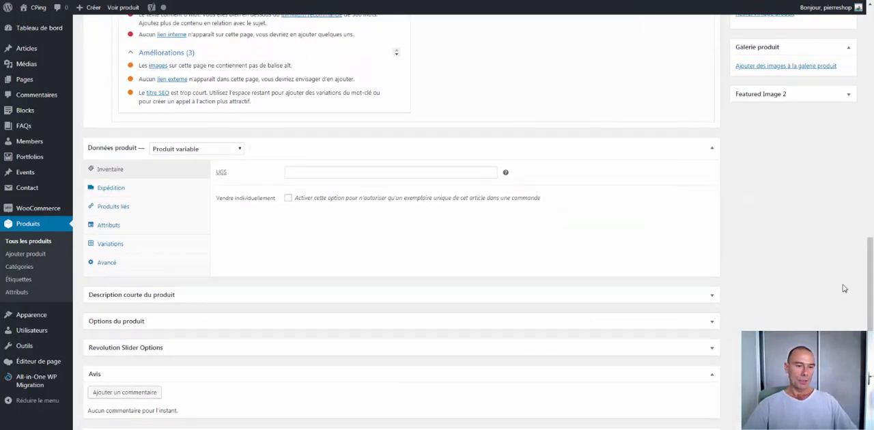
pyautogui.click(239, 149)
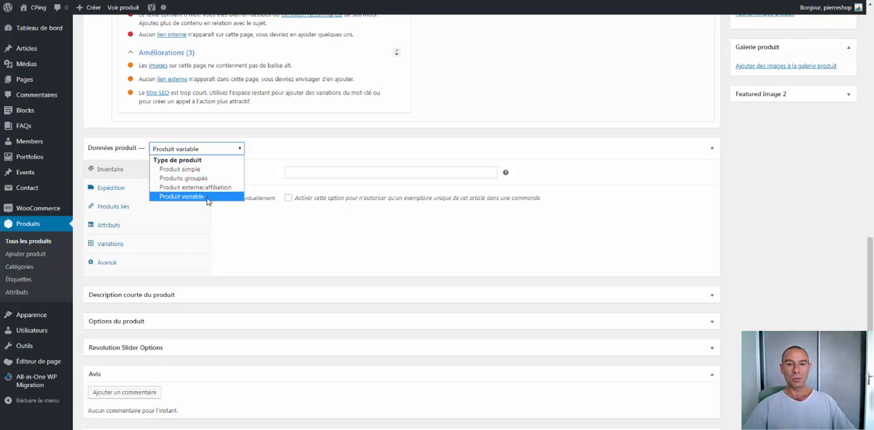
pyautogui.click(207, 196)
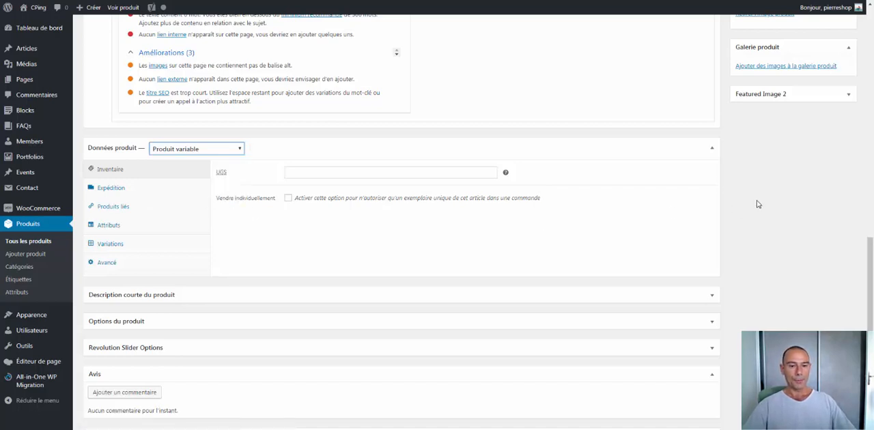
# - Delete the existing Couleurs attribute from the product data and confirm the removal
pyautogui.click(105, 227)
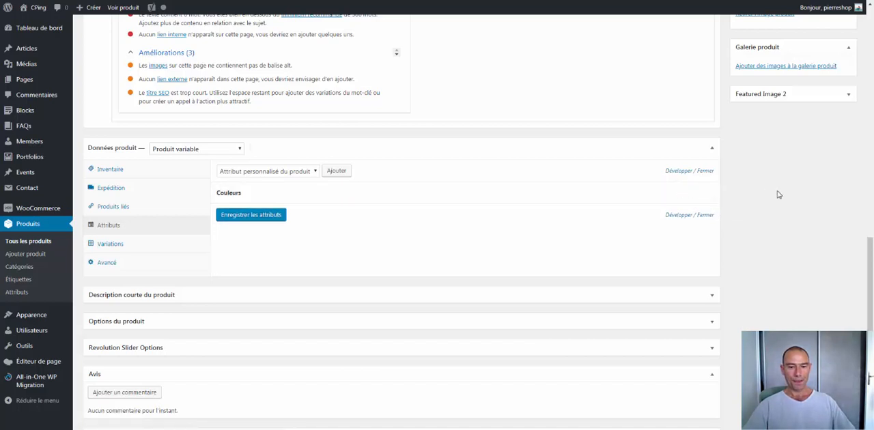
pyautogui.click(703, 194)
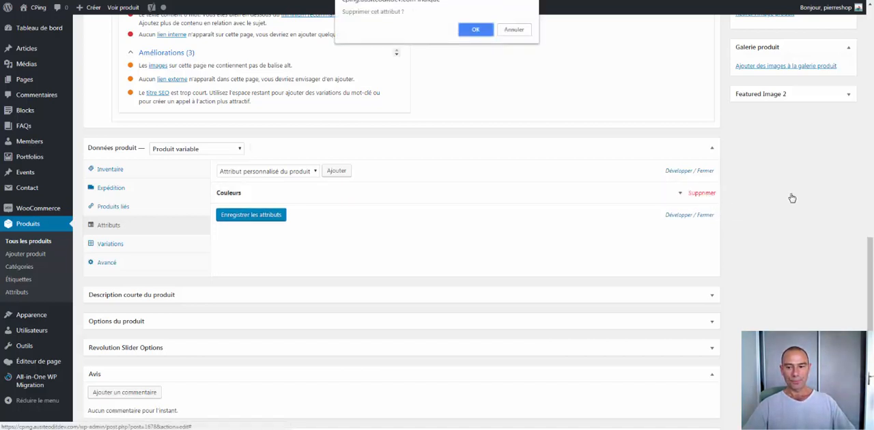
pyautogui.click(473, 30)
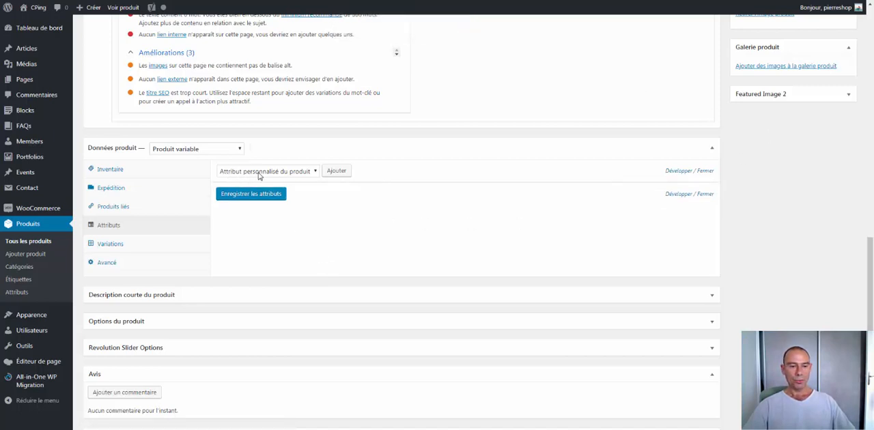
# - Add the global Couleurs attribute to the product
pyautogui.click(315, 173)
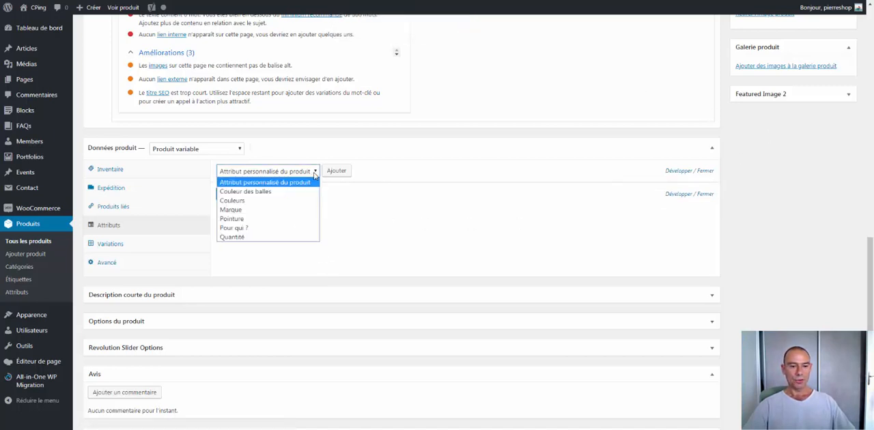
pyautogui.click(299, 201)
pyautogui.click(340, 174)
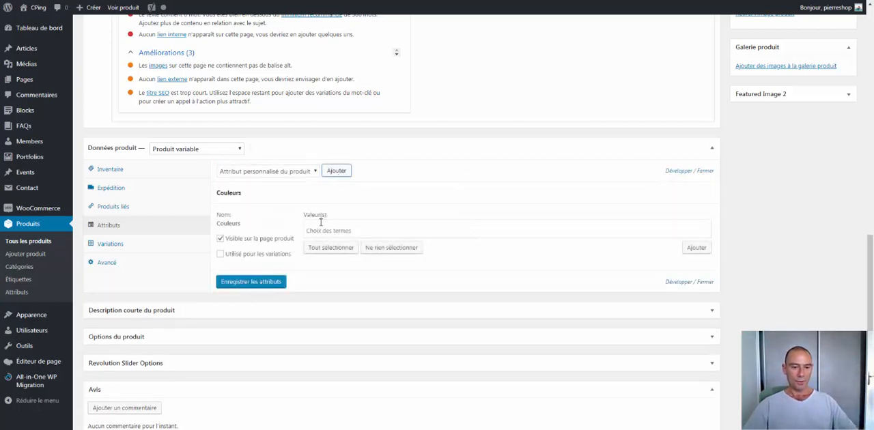
# - Assign the values Bleu, Jaune and Noir to the Couleurs attribute
pyautogui.click(321, 229)
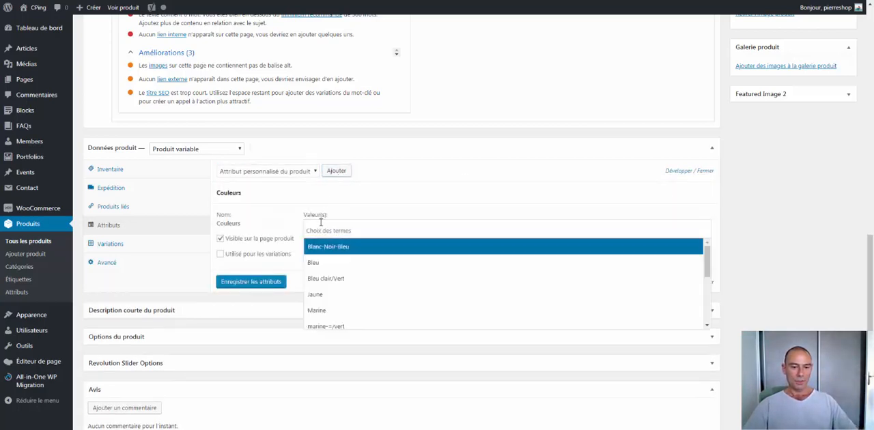
pyautogui.click(325, 262)
pyautogui.click(375, 230)
pyautogui.scroll(-2, 351, 287)
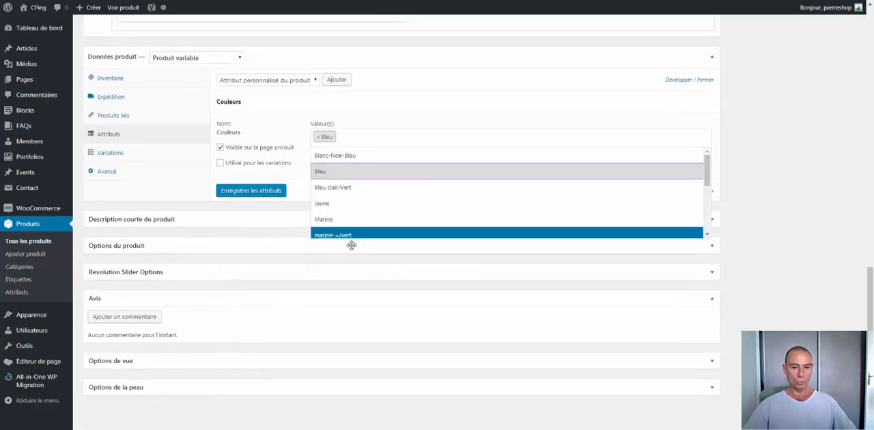
pyautogui.click(334, 203)
pyautogui.click(412, 135)
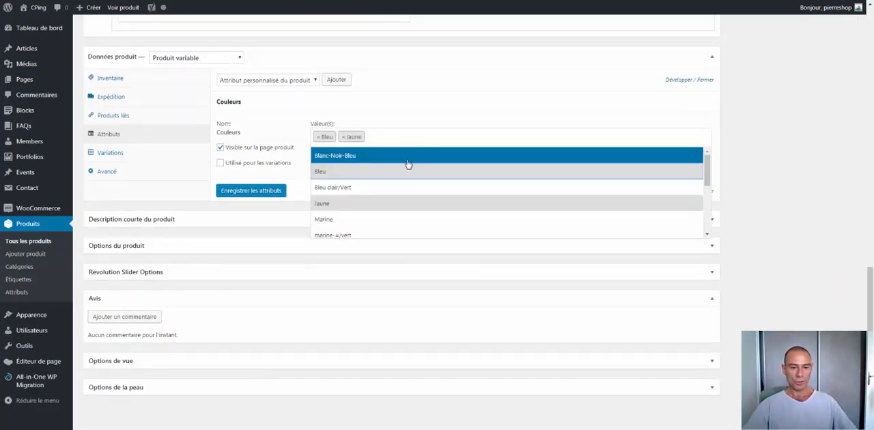
pyautogui.scroll(-2, 382, 184)
pyautogui.click(357, 198)
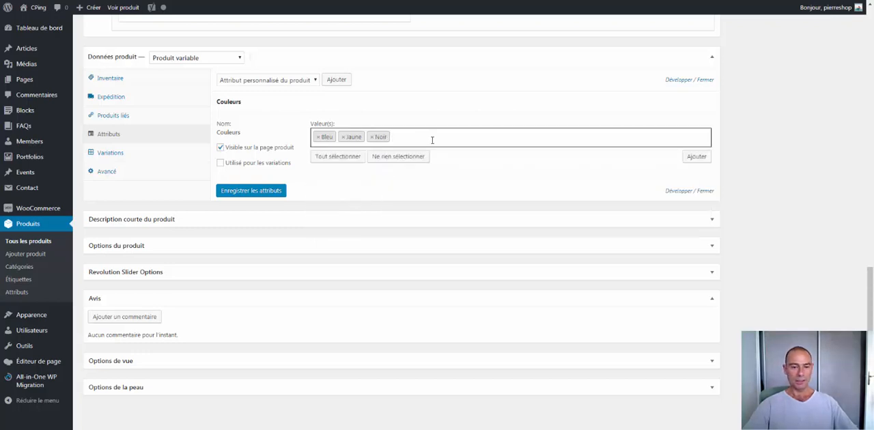
# - Enable the Couleurs attribute for variations and save the product's attributes
pyautogui.click(285, 168)
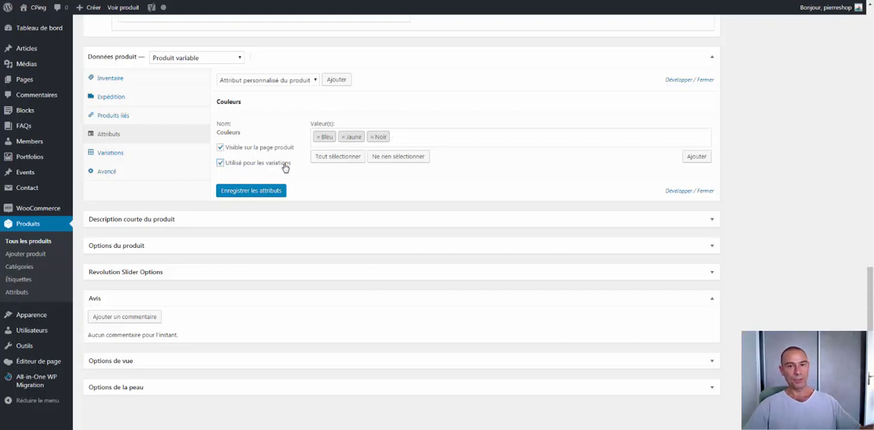
pyautogui.click(261, 194)
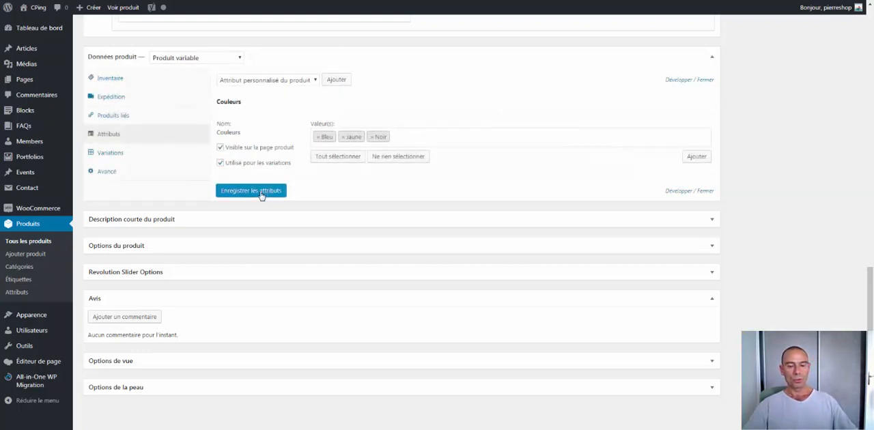
# - Add the Pointure attribute to the product alongside Couleurs
pyautogui.click(314, 80)
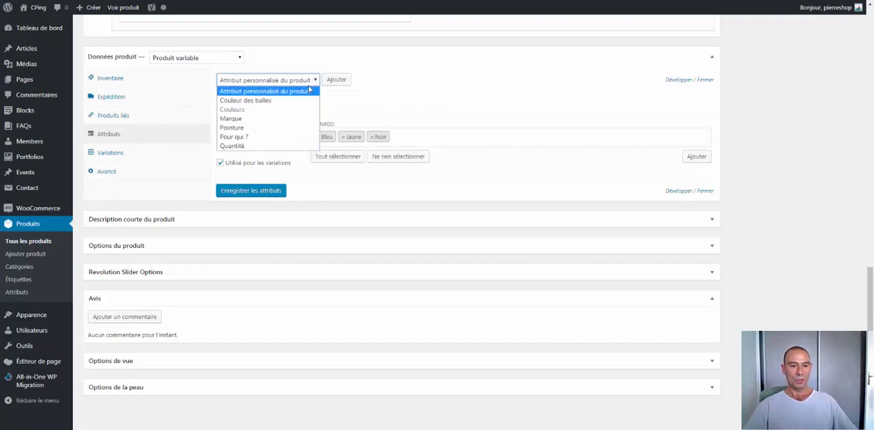
pyautogui.click(272, 131)
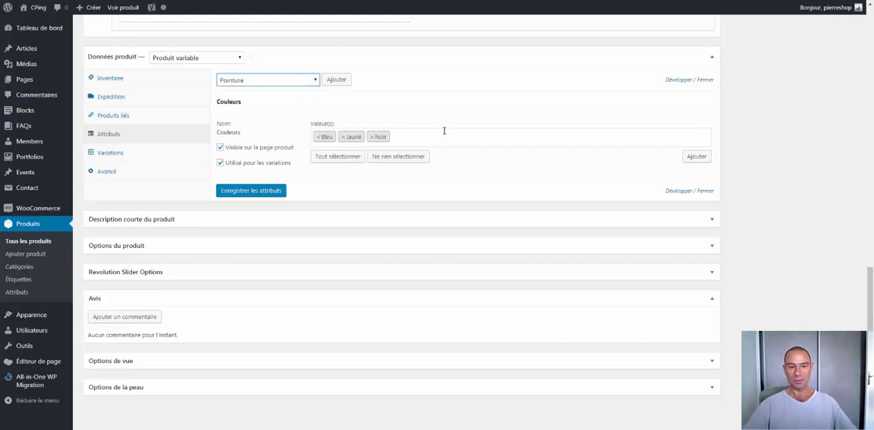
pyautogui.click(338, 79)
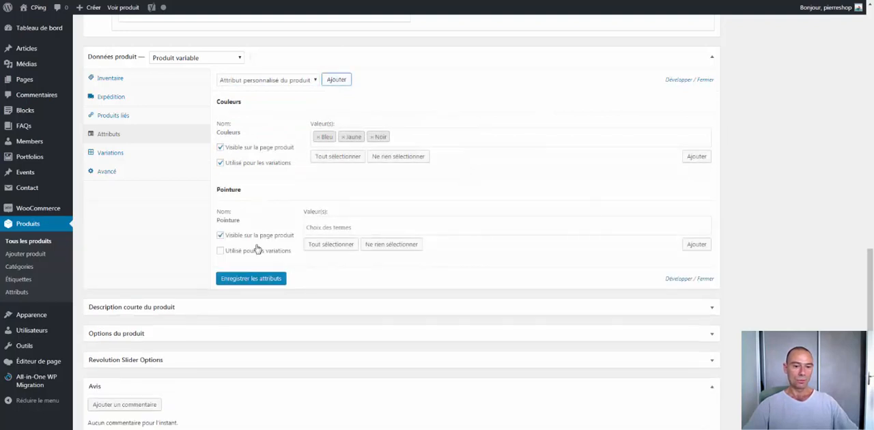
# - Assign the values 31, 32 and 33 to the Pointure attribute
pyautogui.click(333, 229)
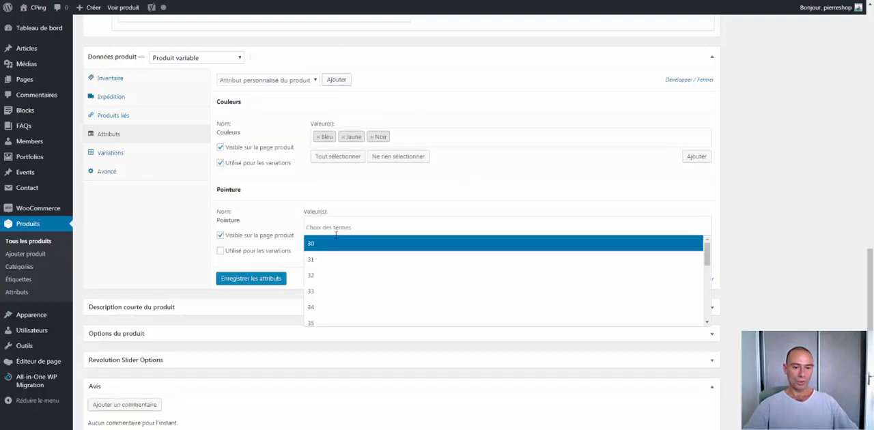
pyautogui.click(334, 260)
pyautogui.click(375, 227)
pyautogui.click(343, 263)
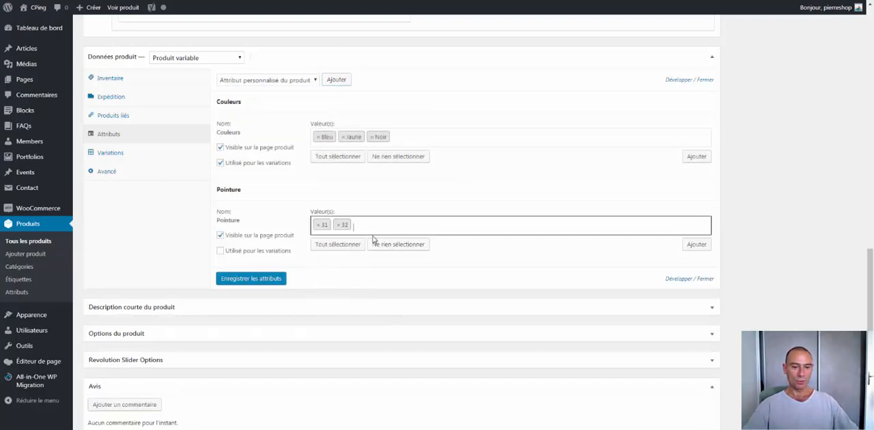
pyautogui.click(375, 228)
pyautogui.click(356, 292)
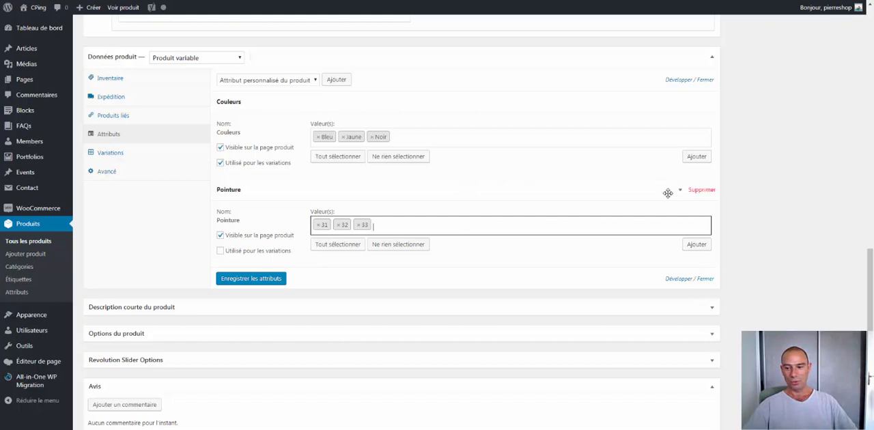
# - Remove the Pointure attribute from the product and accept the deletion
pyautogui.click(703, 191)
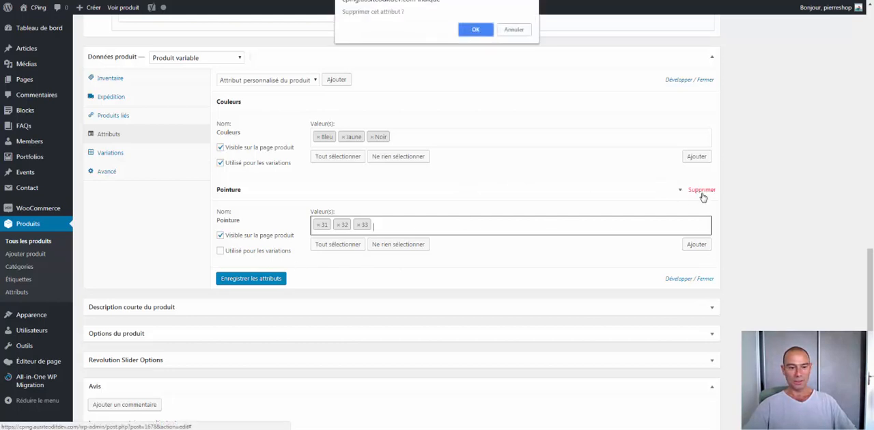
pyautogui.click(477, 29)
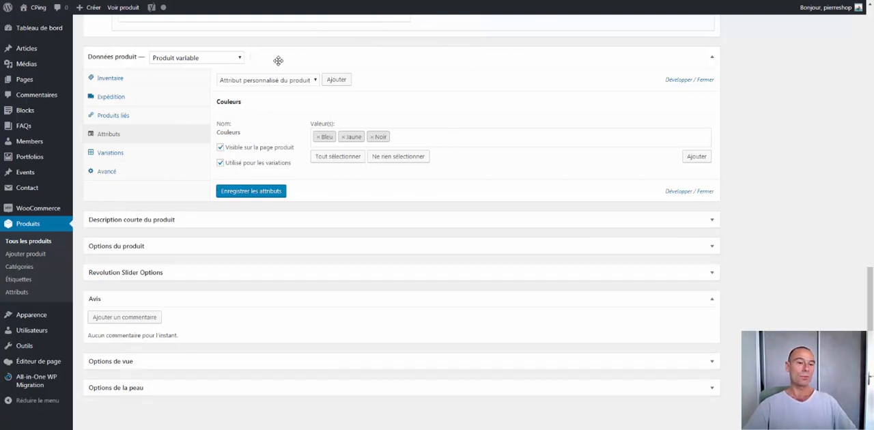
# - Delete all three existing variations of the product, starting with the last one
pyautogui.click(106, 158)
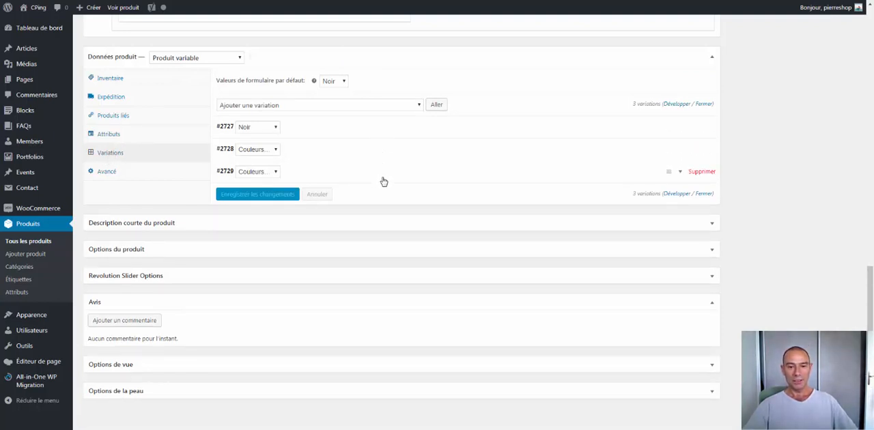
pyautogui.click(702, 172)
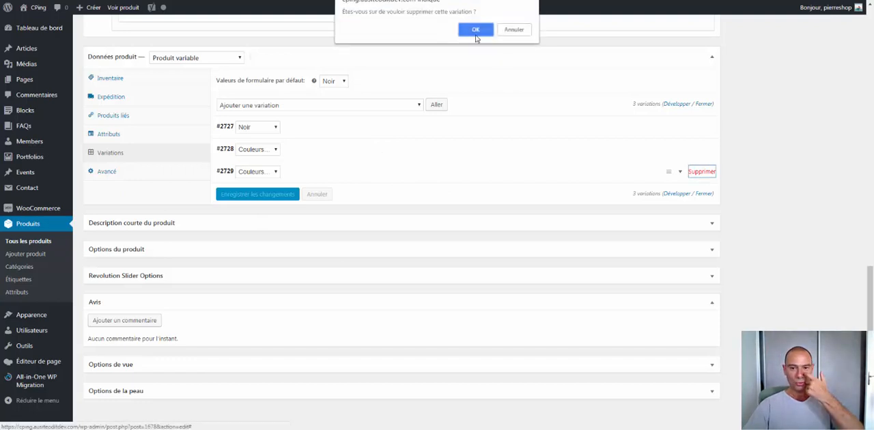
pyautogui.click(476, 31)
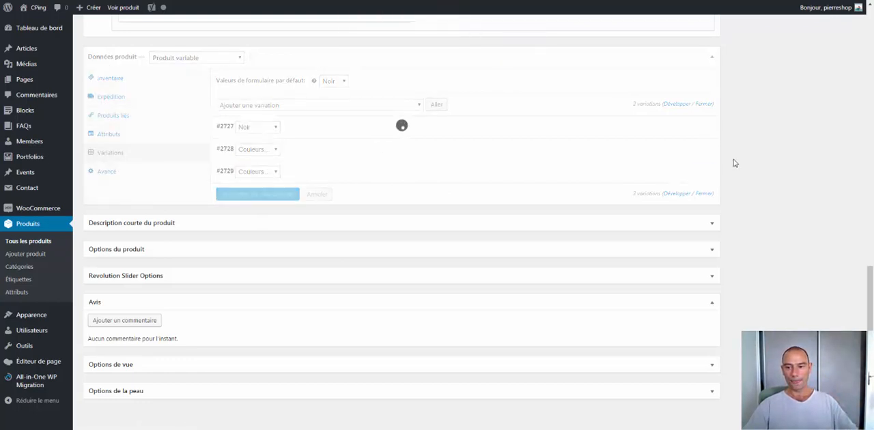
pyautogui.click(703, 152)
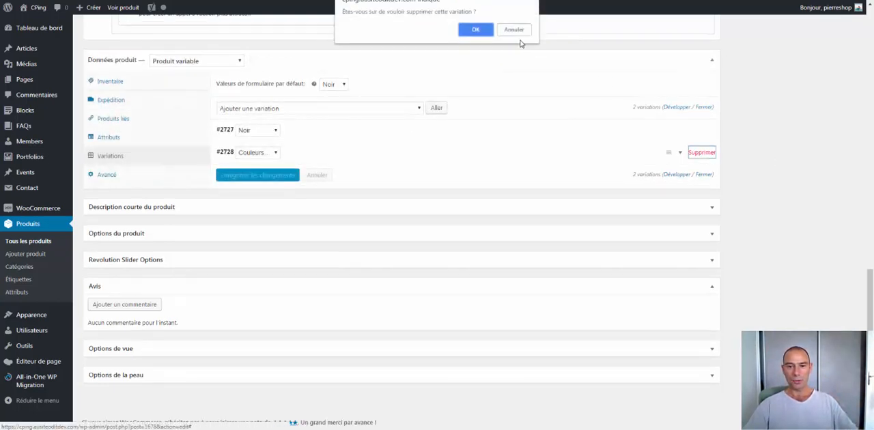
pyautogui.click(475, 29)
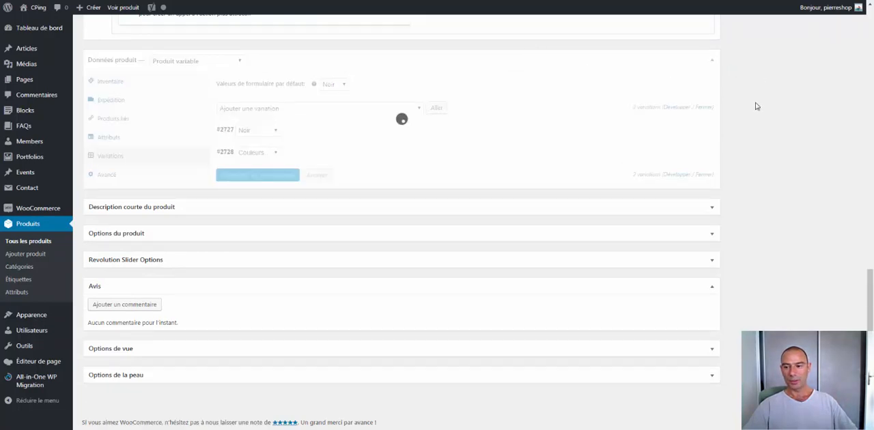
pyautogui.click(701, 131)
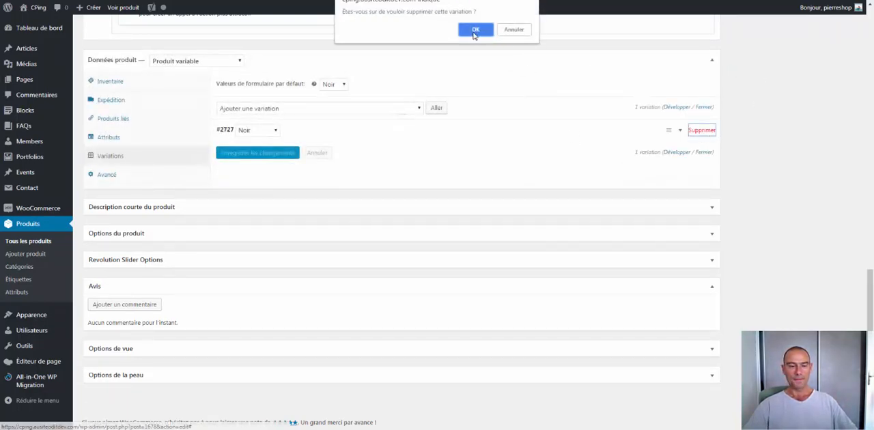
pyautogui.click(475, 31)
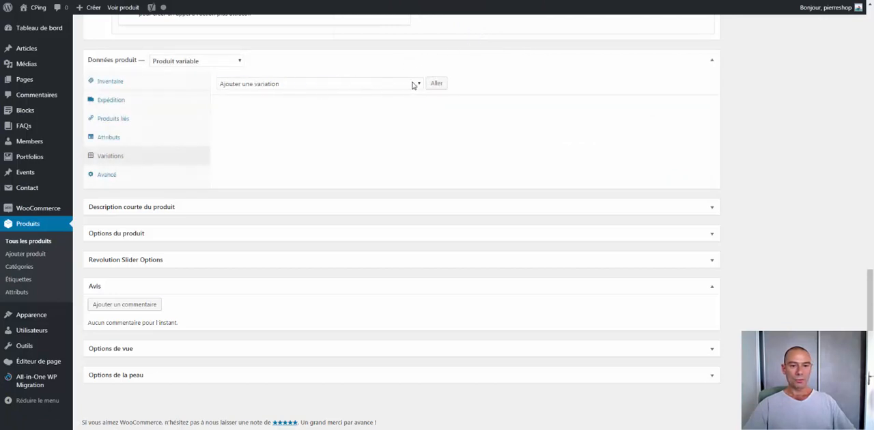
# - Generate the product's variations automatically for all attributes
pyautogui.click(413, 85)
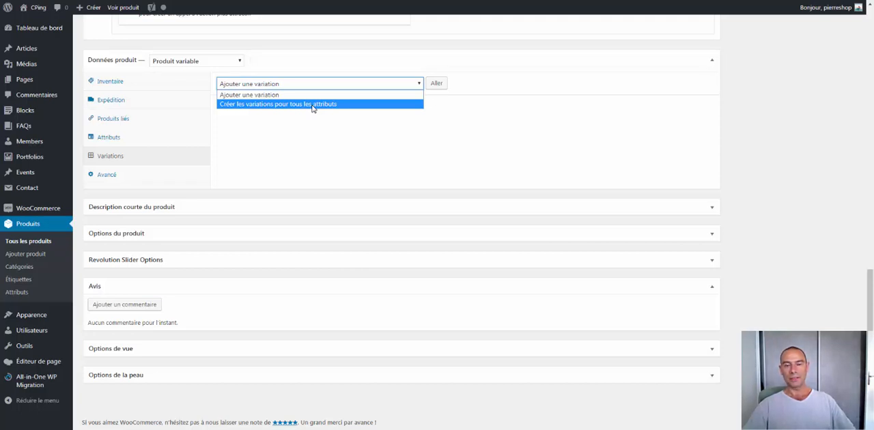
pyautogui.click(312, 106)
pyautogui.click(436, 84)
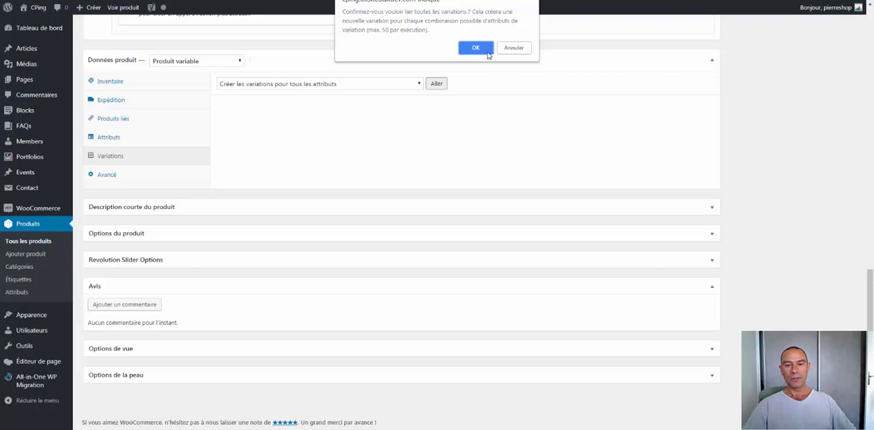
pyautogui.click(480, 51)
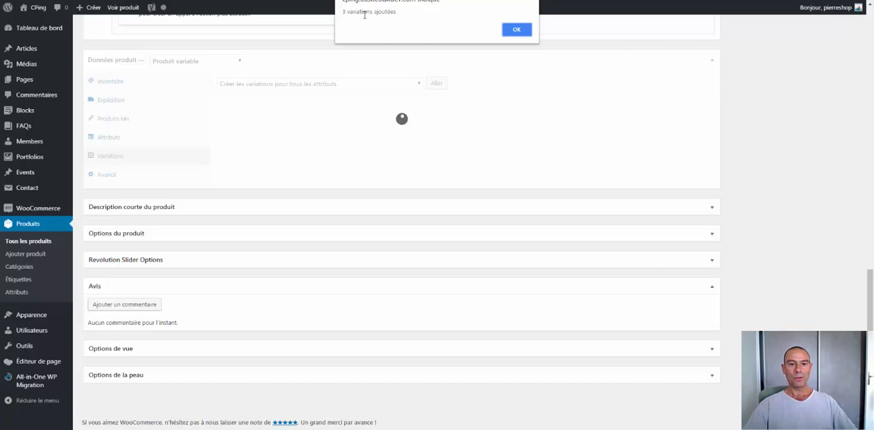
pyautogui.click(522, 32)
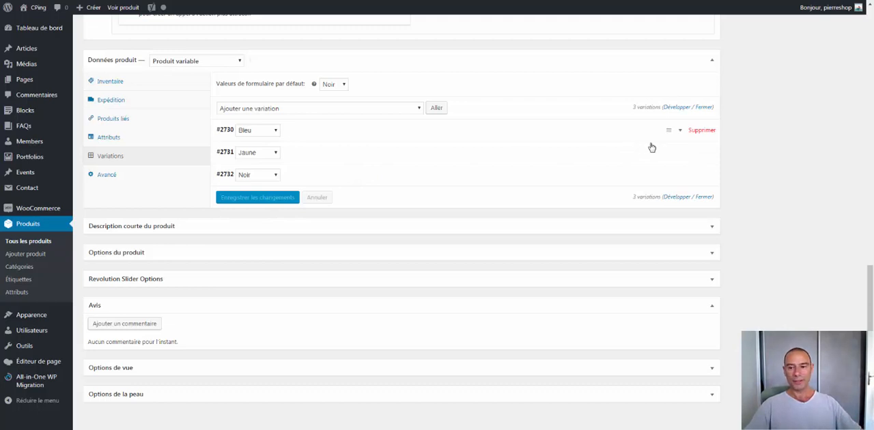
# - Expand all the variations to examine their settings, and collapse Jaune, Noir and Bleu individually
pyautogui.click(676, 108)
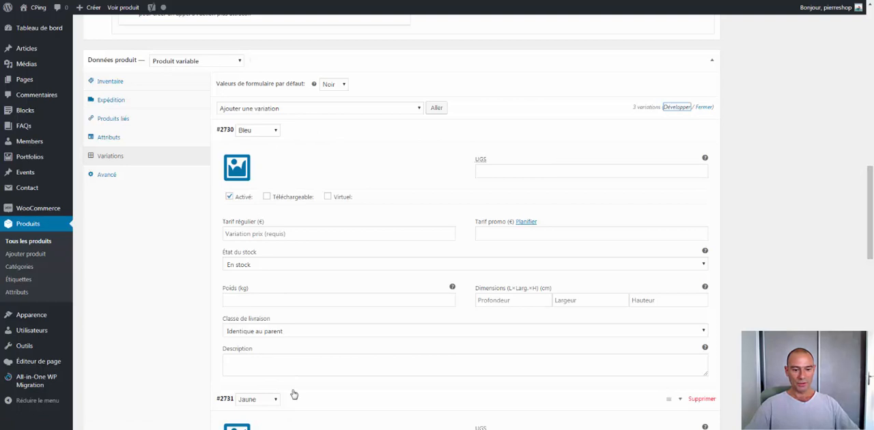
pyautogui.moveTo(869, 213); pyautogui.dragTo(870, 282)
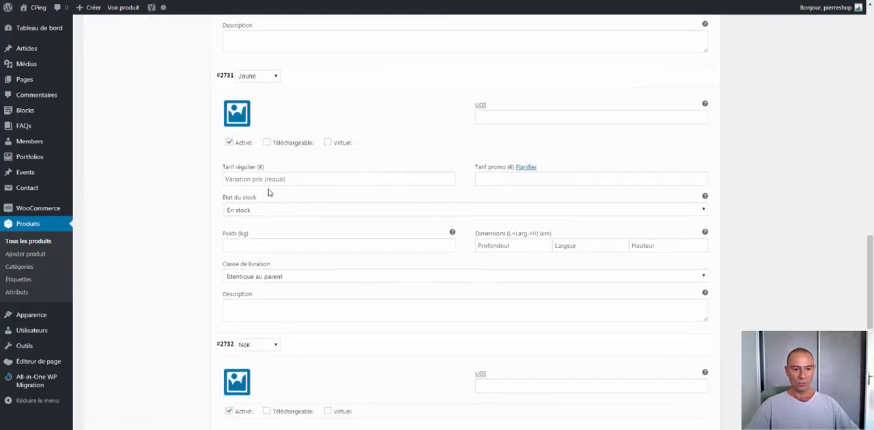
pyautogui.moveTo(870, 305); pyautogui.dragTo(869, 274)
pyautogui.click(681, 227)
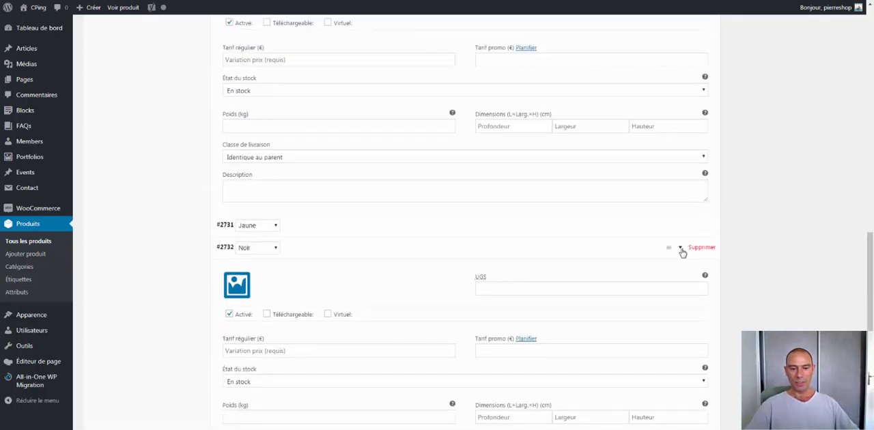
pyautogui.click(681, 249)
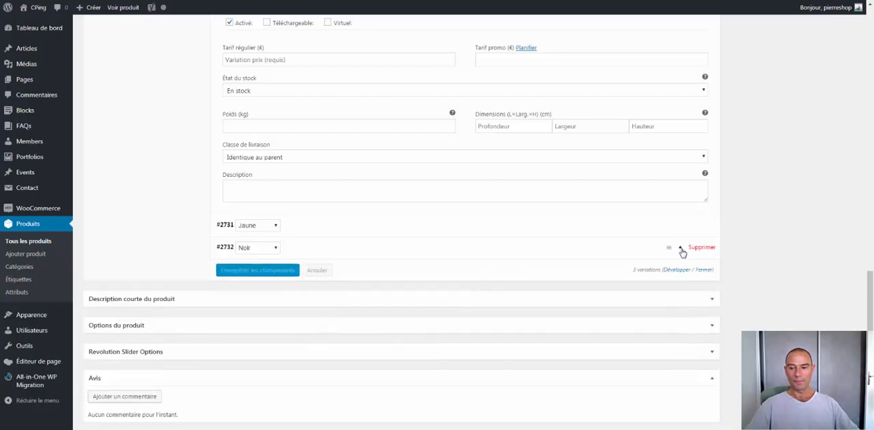
pyautogui.scroll(3, 862, 282)
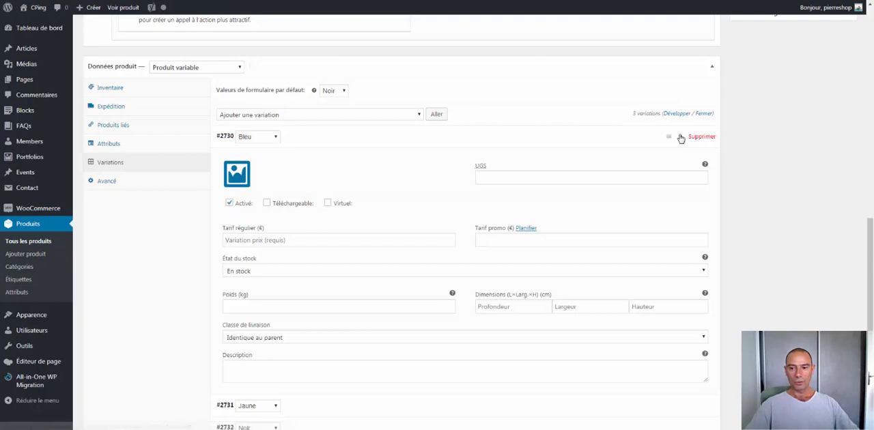
pyautogui.click(680, 136)
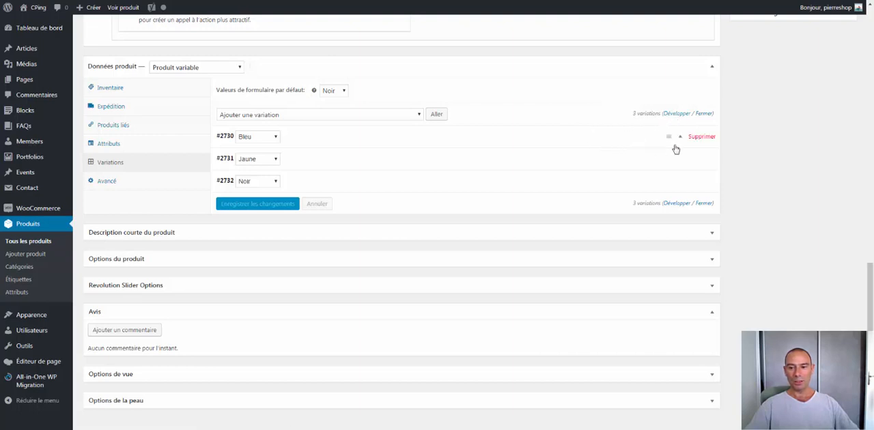
# - Expand the Bleu variation and set its regular price to 15 € and its promotional price to 10 €
pyautogui.click(680, 139)
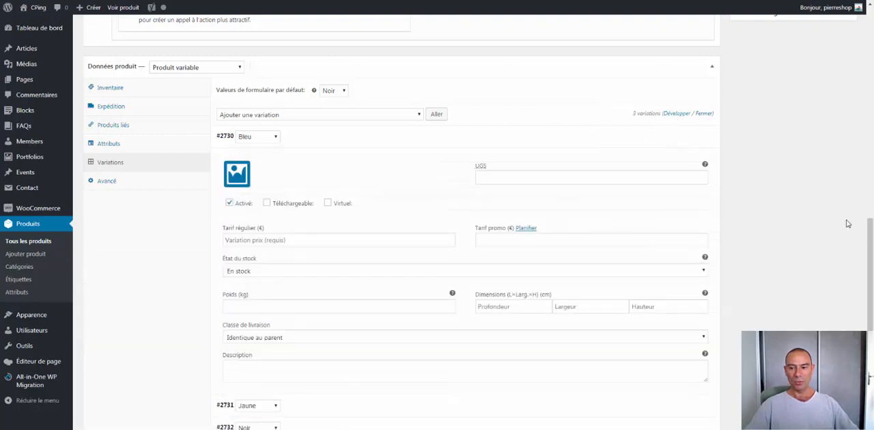
pyautogui.scroll(-2, 388, 88)
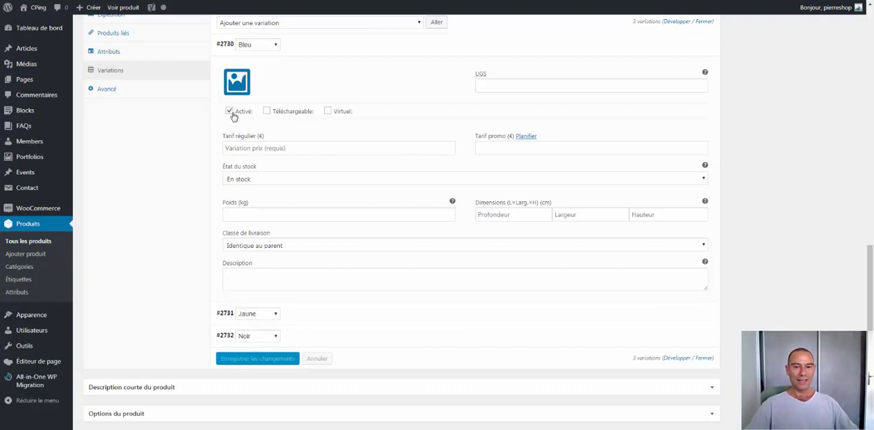
pyautogui.click(234, 148)
pyautogui.write('15')
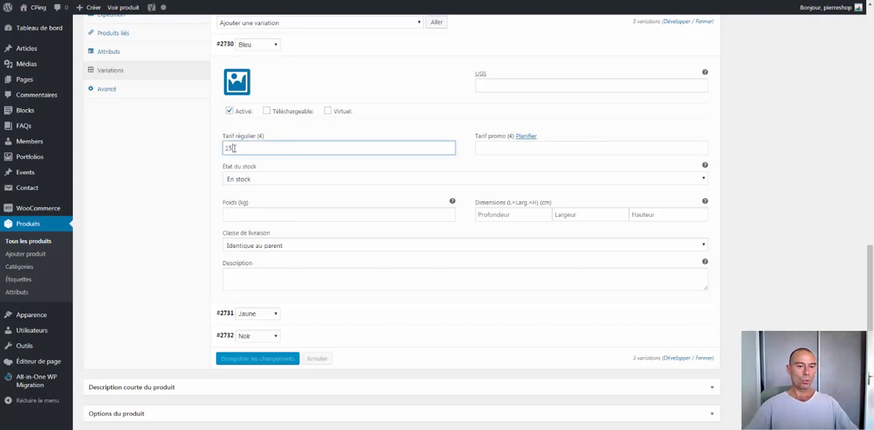
pyautogui.click(518, 147)
pyautogui.write('10')
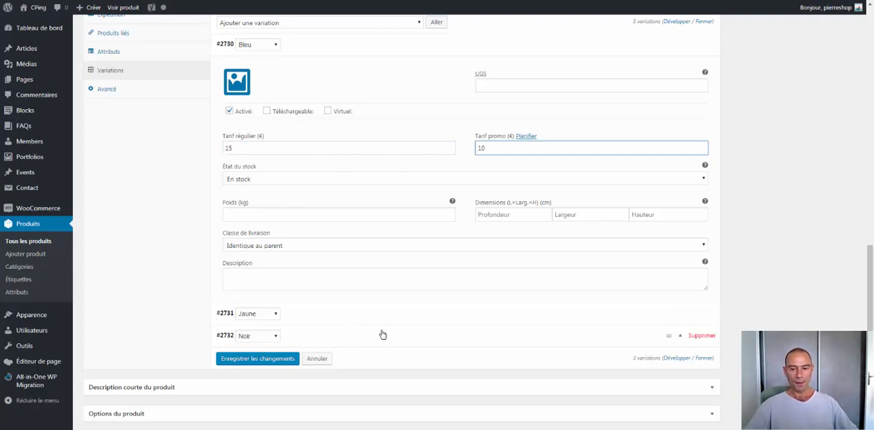
# - Review the stock status options available for the Bleu variation without changing the selection
pyautogui.click(250, 179)
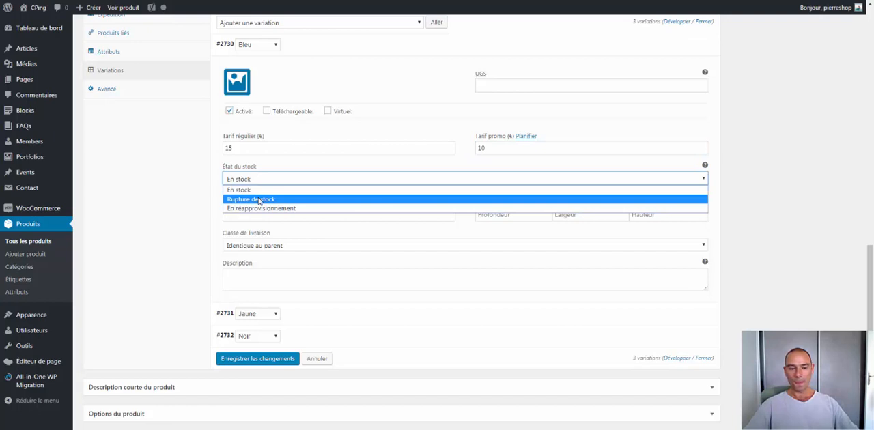
pyautogui.click(754, 144)
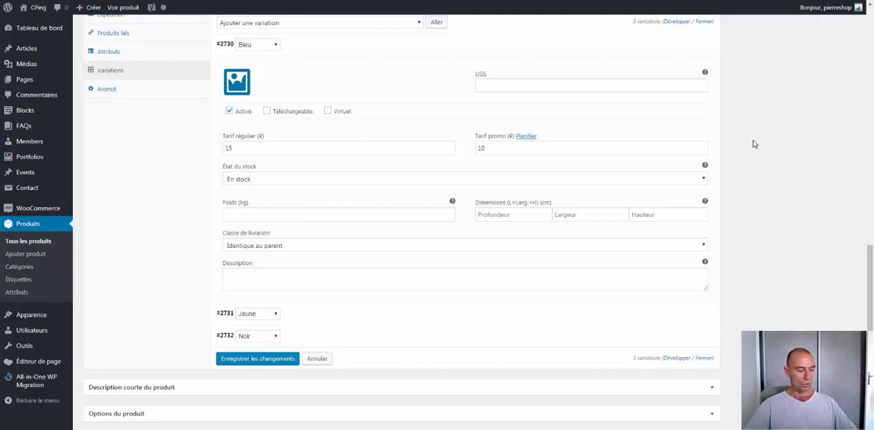
pyautogui.click(434, 180)
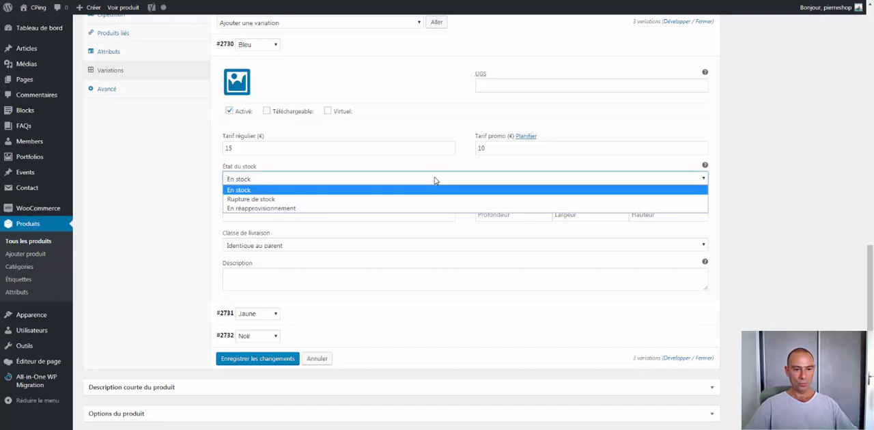
pyautogui.click(813, 145)
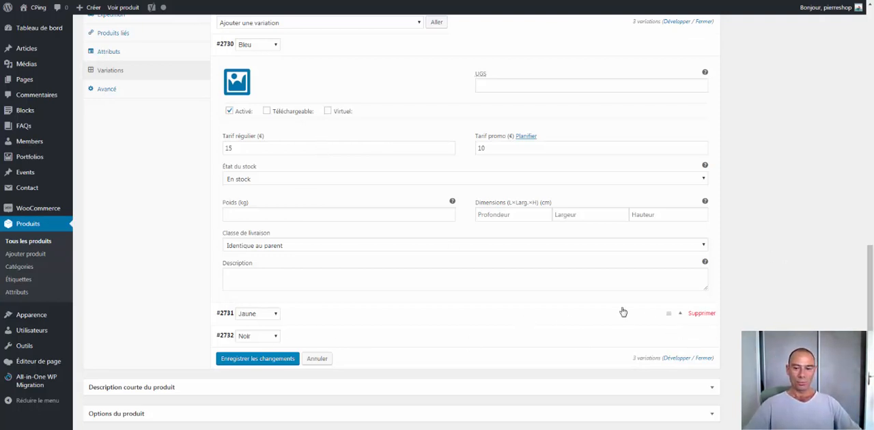
# - Expand the Jaune variation and set its regular price to 15 € and its promotional price to 12 €
pyautogui.click(681, 313)
pyautogui.scroll(-3, 419, 275)
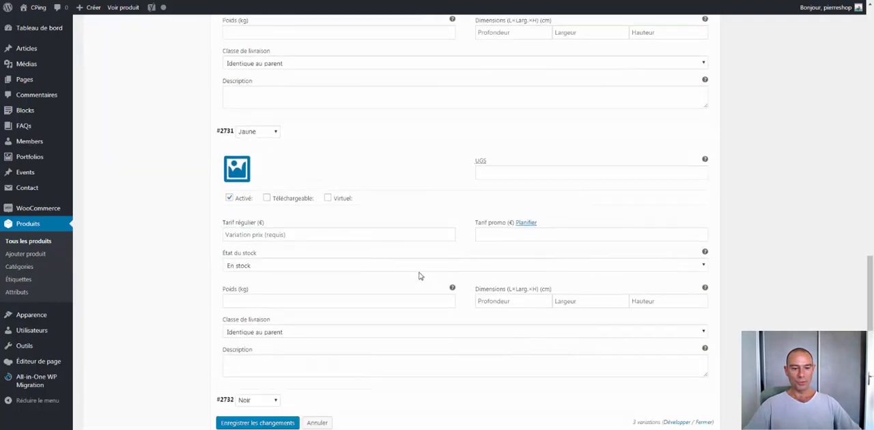
pyautogui.click(257, 235)
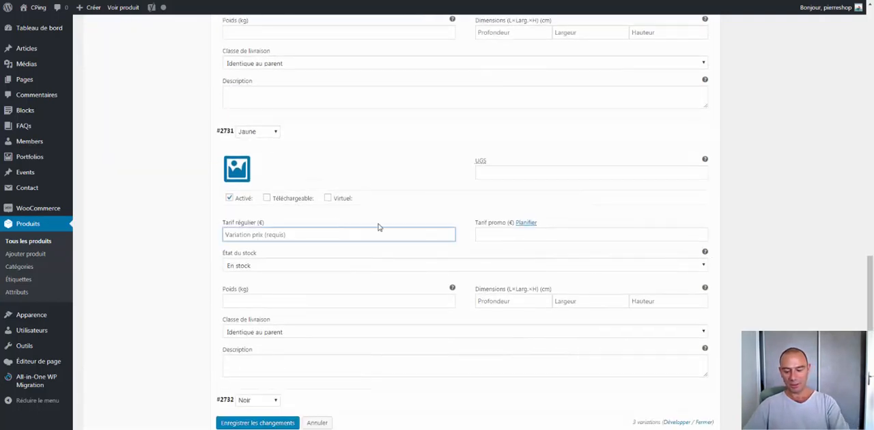
pyautogui.write('15')
pyautogui.click(503, 235)
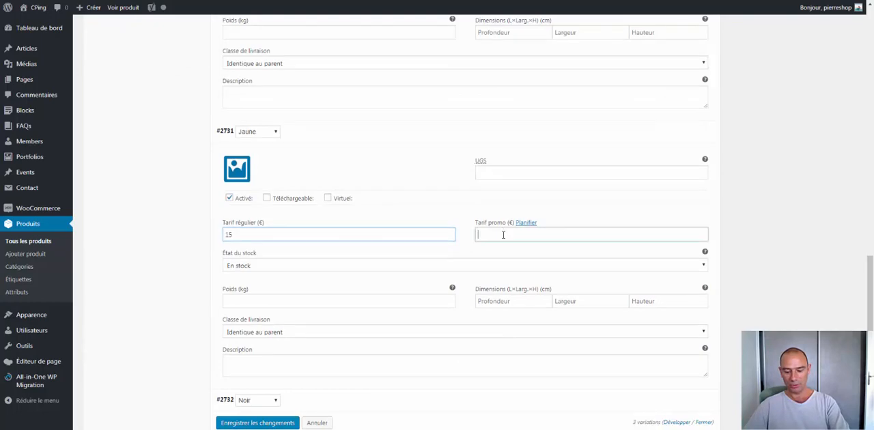
pyautogui.write('12')
# - Expand the Noir variation and set its regular price to 25 € and its promotional price to 20 €
pyautogui.scroll(-1, 750, 203)
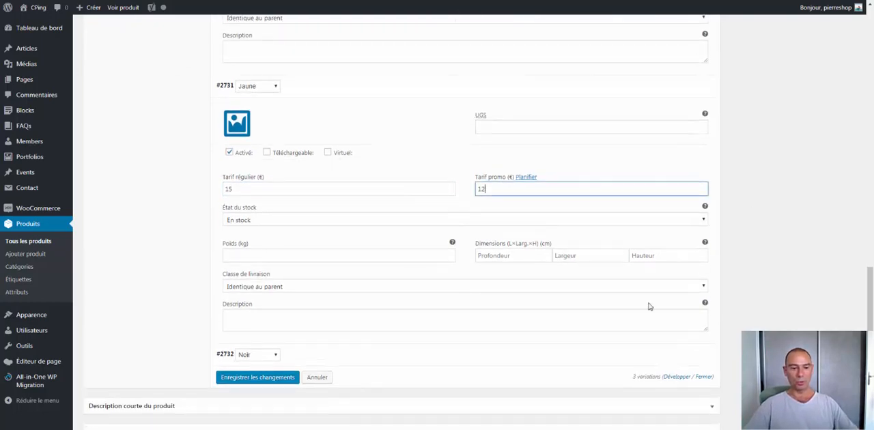
pyautogui.scroll(-1, 519, 321)
pyautogui.click(672, 314)
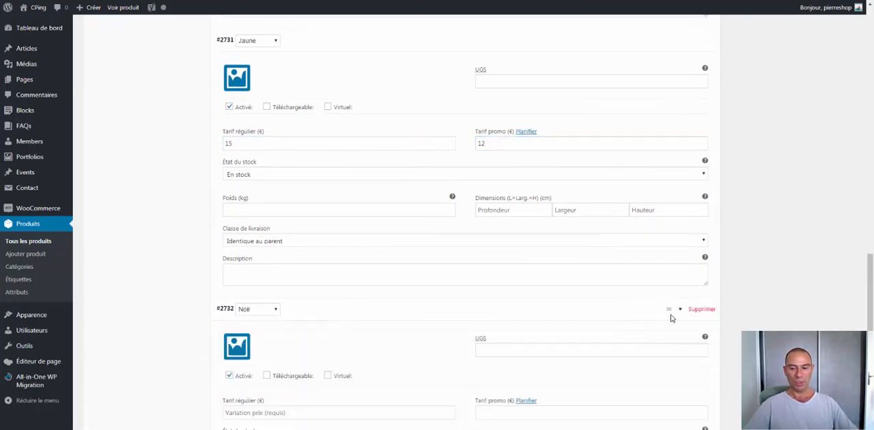
pyautogui.scroll(-1, 744, 296)
pyautogui.scroll(-3, 743, 297)
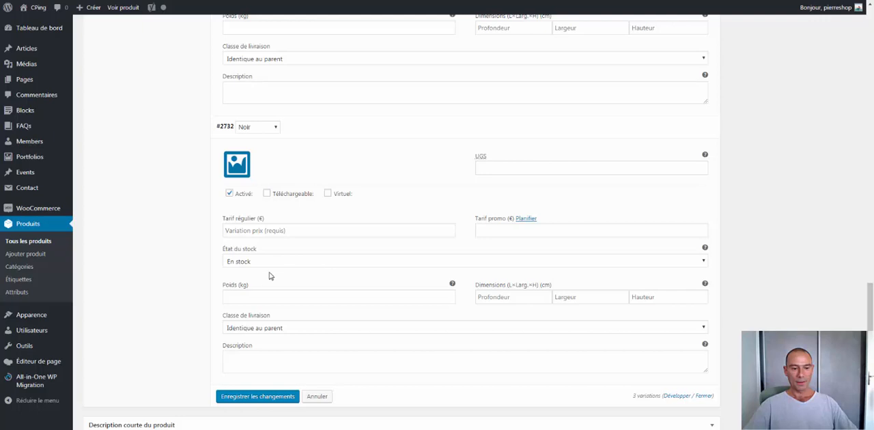
pyautogui.click(259, 230)
pyautogui.write('25')
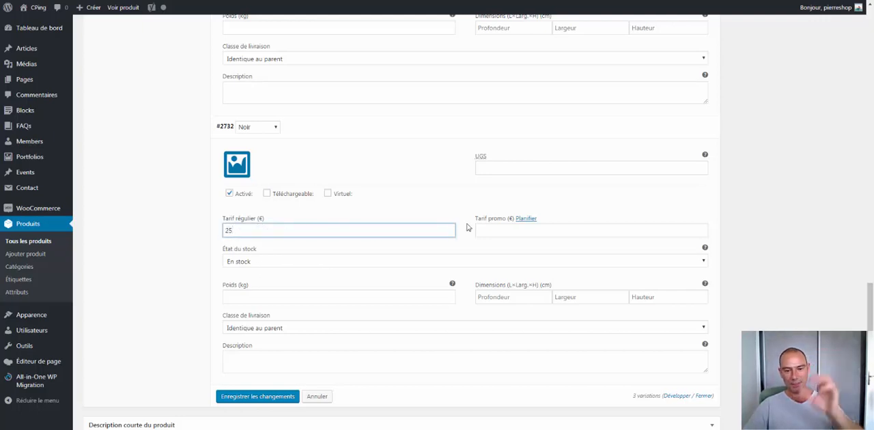
pyautogui.click(480, 230)
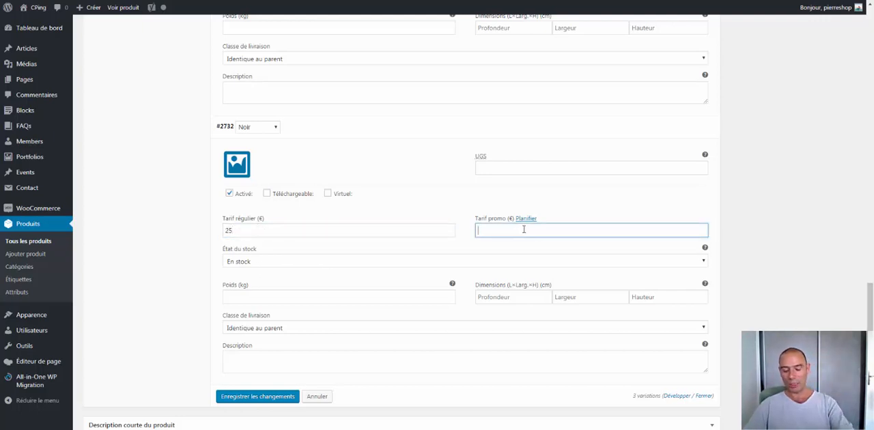
pyautogui.write('20')
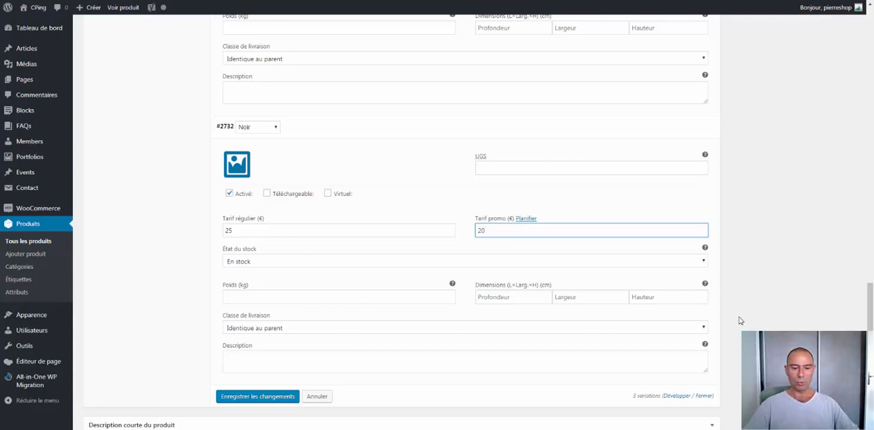
# - Save the variation changes and update the Set Technique Stiga product
pyautogui.click(273, 397)
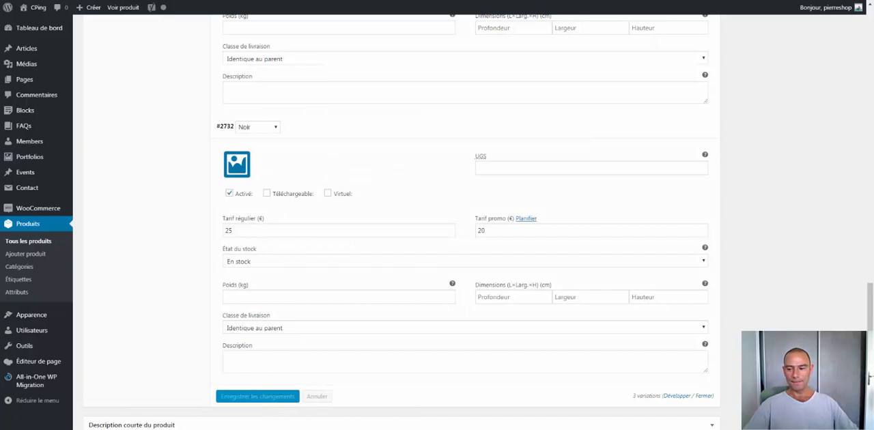
pyautogui.scroll(15, 868, 378)
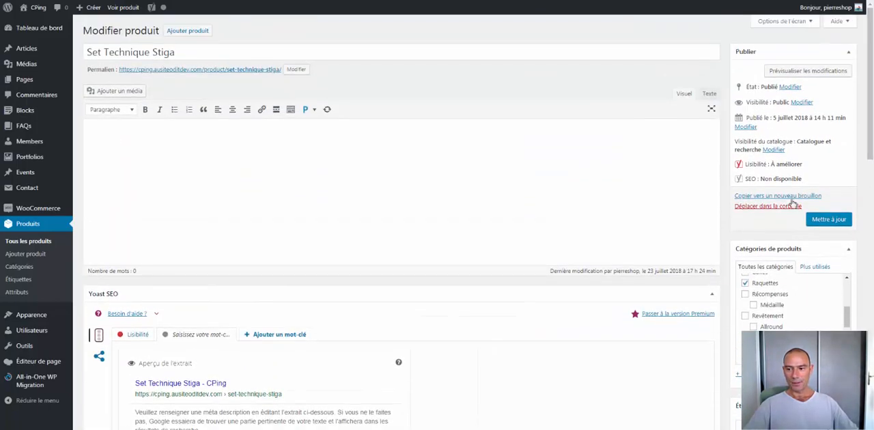
pyautogui.click(824, 223)
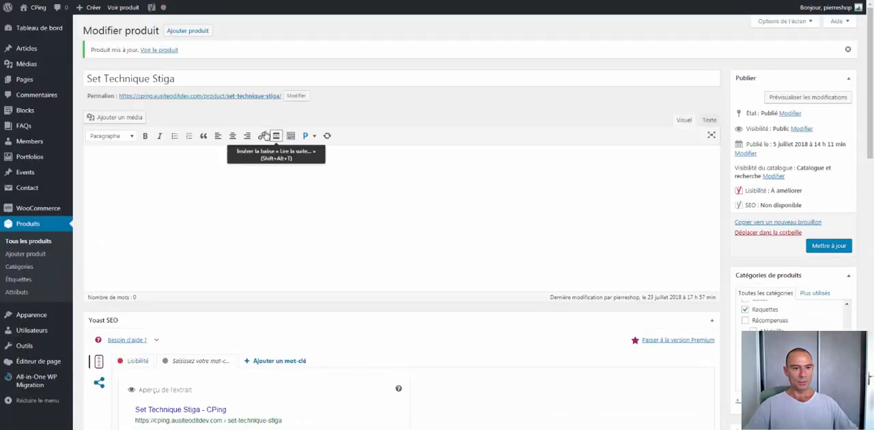
# - Open the Set Technique Stiga product page in a new tab and check the prices for Bleu, Jaune and Noir
pyautogui.rightClick(233, 98)
pyautogui.click(250, 106)
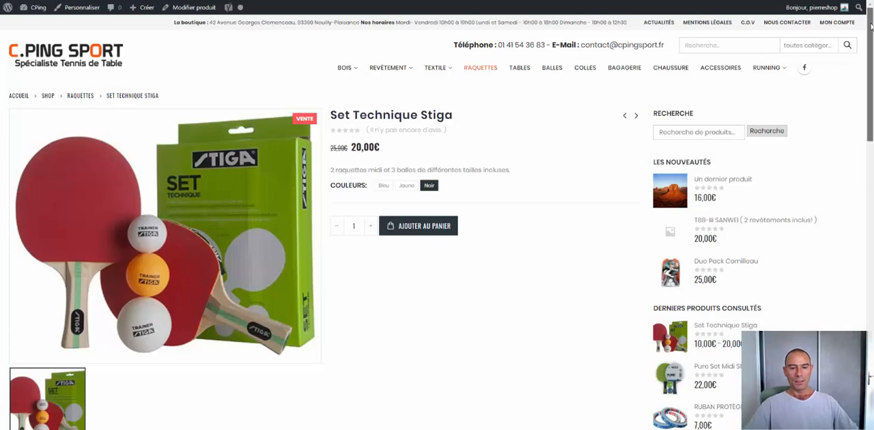
pyautogui.click(382, 185)
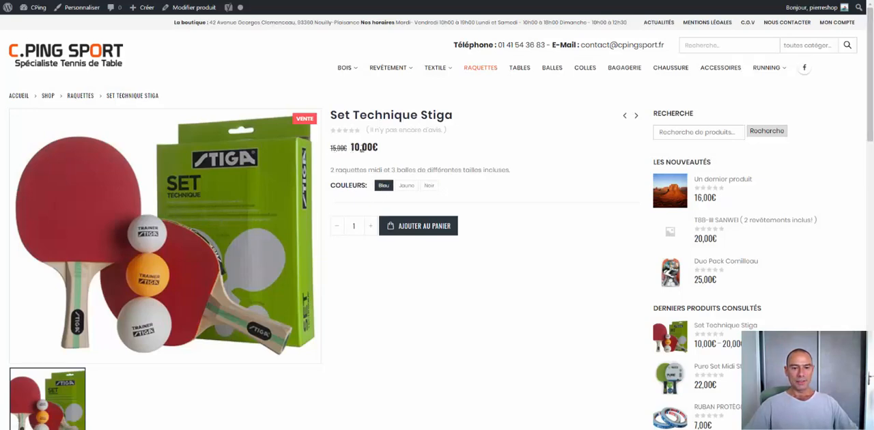
pyautogui.click(407, 186)
pyautogui.click(429, 185)
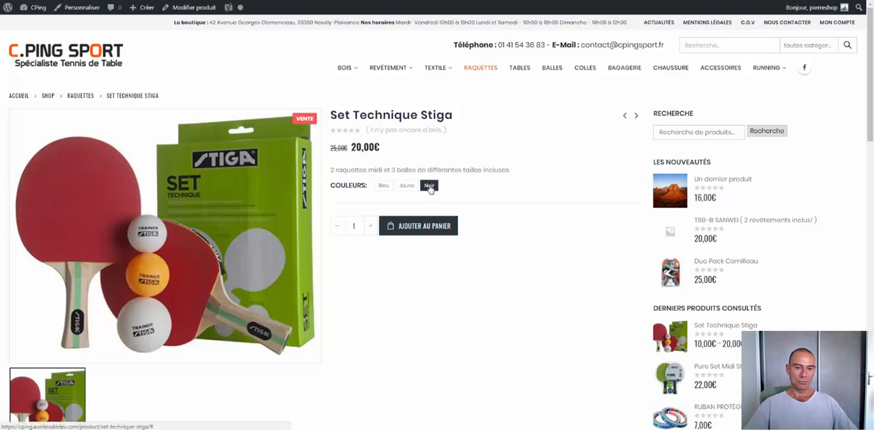
pyautogui.moveTo(331, 147); pyautogui.dragTo(380, 148)
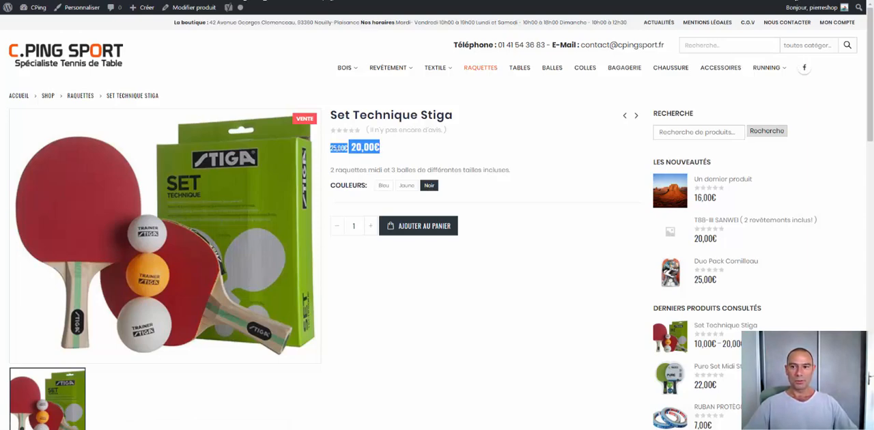
# - Return to the product editor and clear the default colour in the variations' default form values
pyautogui.hotkey('ctrl', 'Tab')
pyautogui.moveTo(871, 81); pyautogui.dragTo(871, 322)
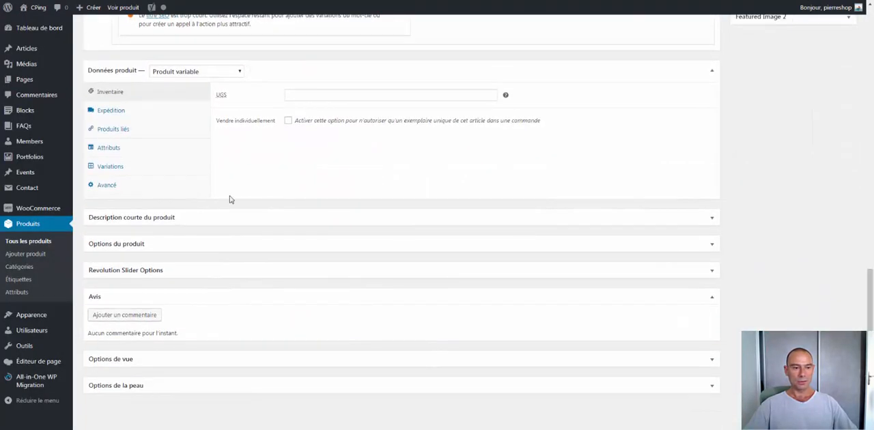
pyautogui.click(110, 166)
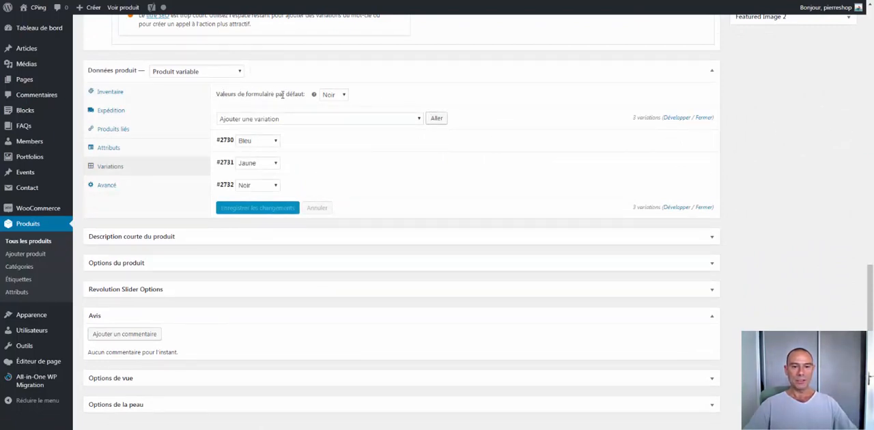
pyautogui.click(343, 95)
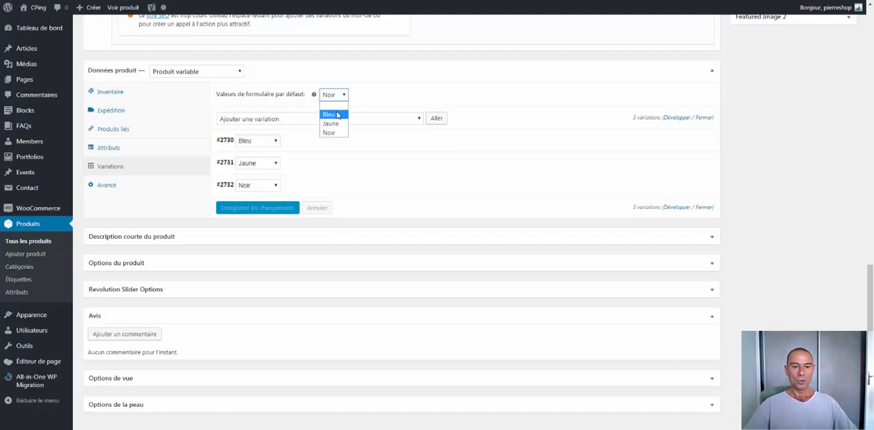
pyautogui.click(337, 114)
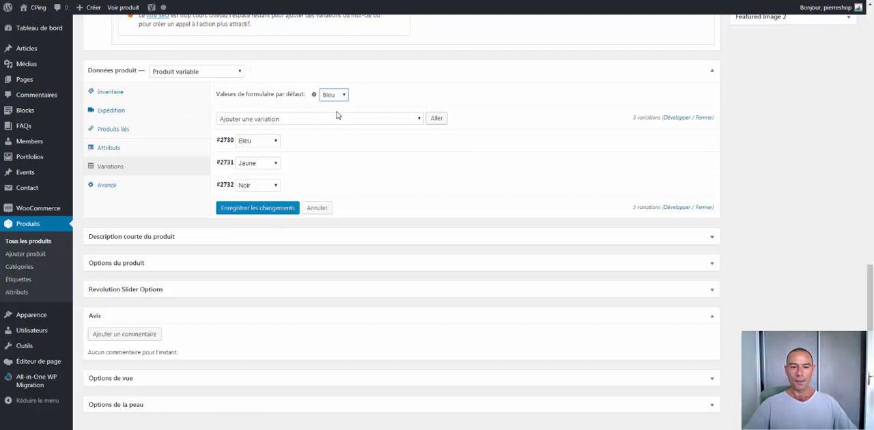
pyautogui.click(344, 95)
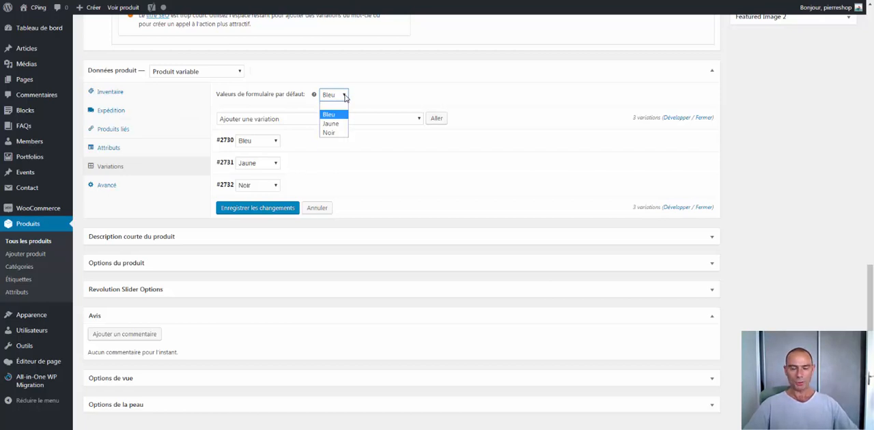
pyautogui.click(335, 107)
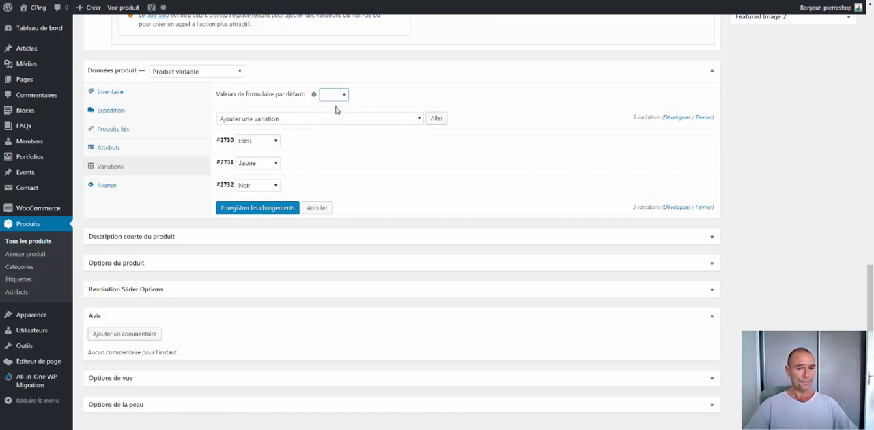
# - Save the cleared default value in the variations and update the product
pyautogui.click(270, 209)
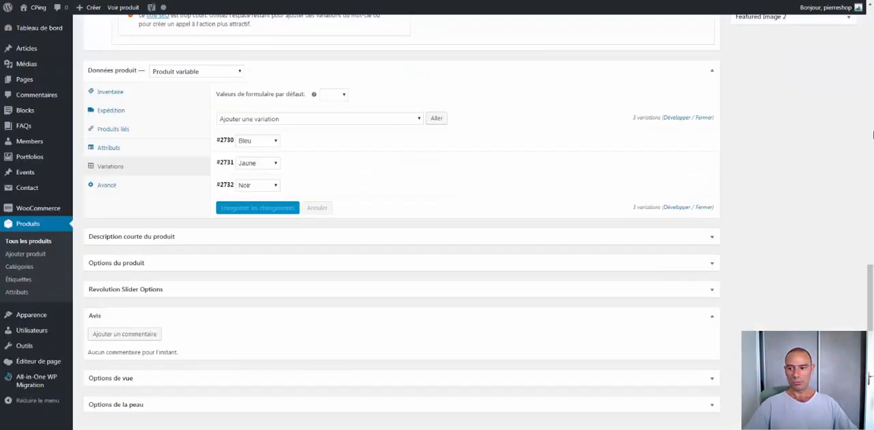
pyautogui.moveTo(871, 290); pyautogui.dragTo(862, 150)
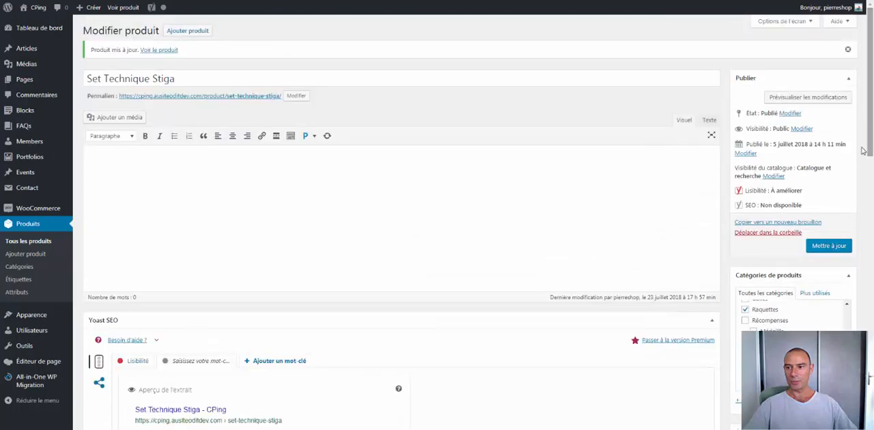
pyautogui.click(831, 247)
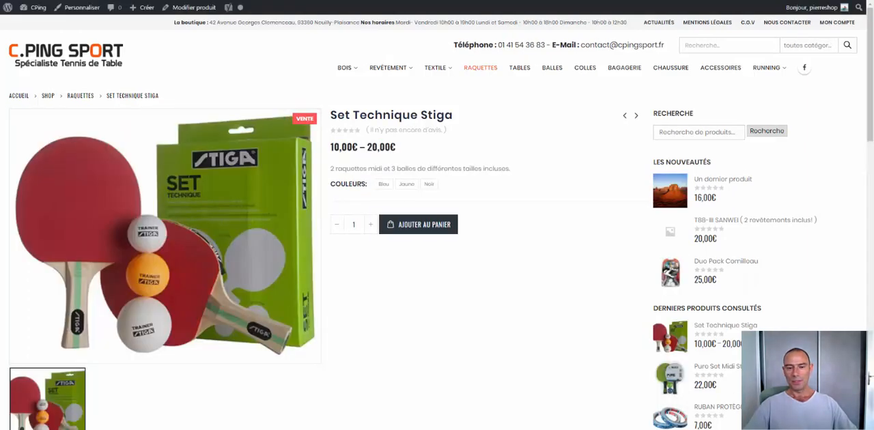
# - Examine the price range on the Set Technique Stiga product page with no colour selected
pyautogui.moveTo(330, 146); pyautogui.dragTo(356, 147)
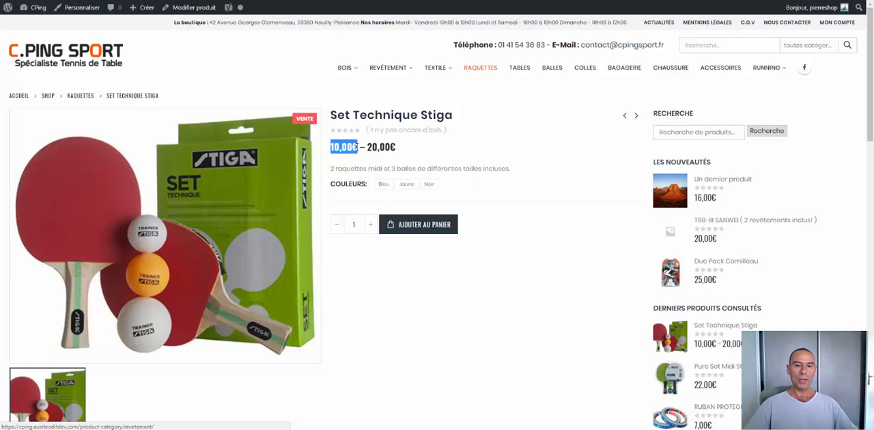
pyautogui.moveTo(366, 146); pyautogui.dragTo(396, 147)
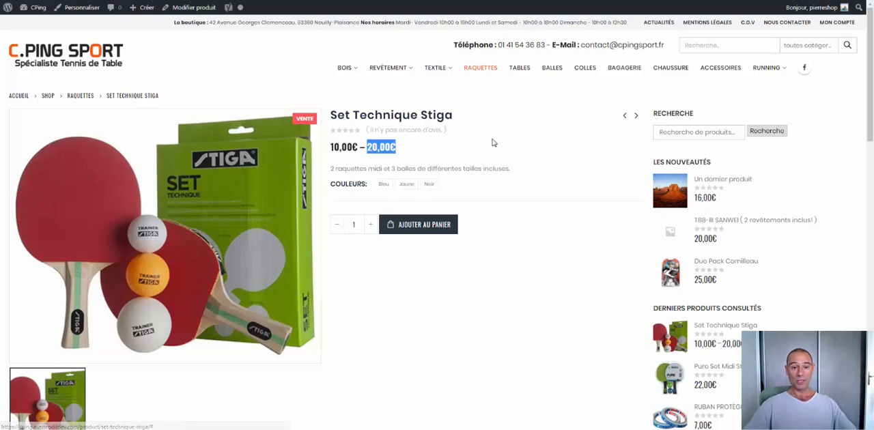
pyautogui.moveTo(333, 148); pyautogui.dragTo(361, 147)
pyautogui.click(476, 152)
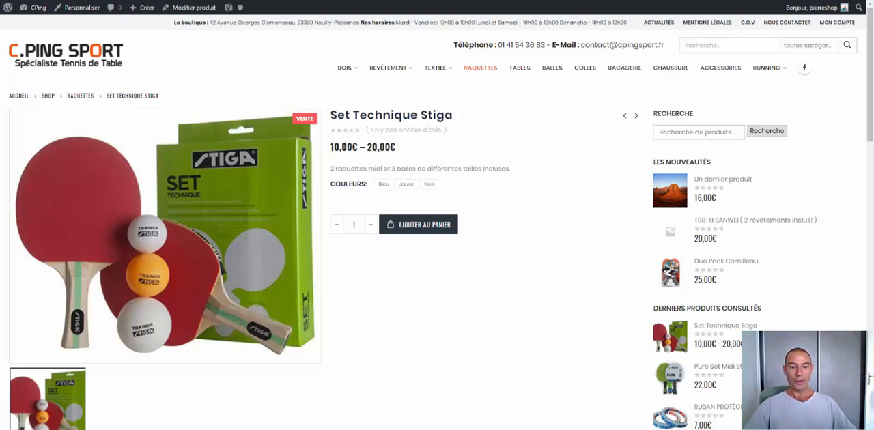
pyautogui.moveTo(330, 147); pyautogui.dragTo(394, 146)
pyautogui.click(462, 151)
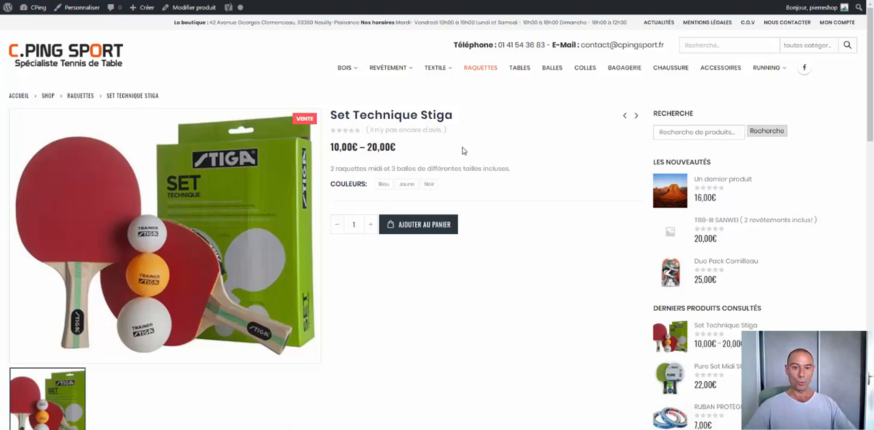
# - Select Bleu and Noir in turn on the product page to compare their promotional prices
pyautogui.click(383, 184)
pyautogui.moveTo(350, 146); pyautogui.dragTo(375, 147)
pyautogui.click(428, 186)
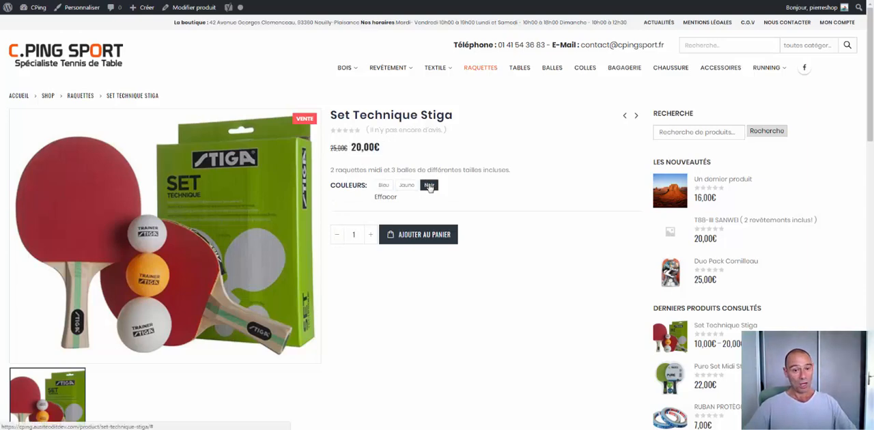
pyautogui.moveTo(354, 148); pyautogui.dragTo(382, 157)
pyautogui.click(392, 151)
pyautogui.click(439, 144)
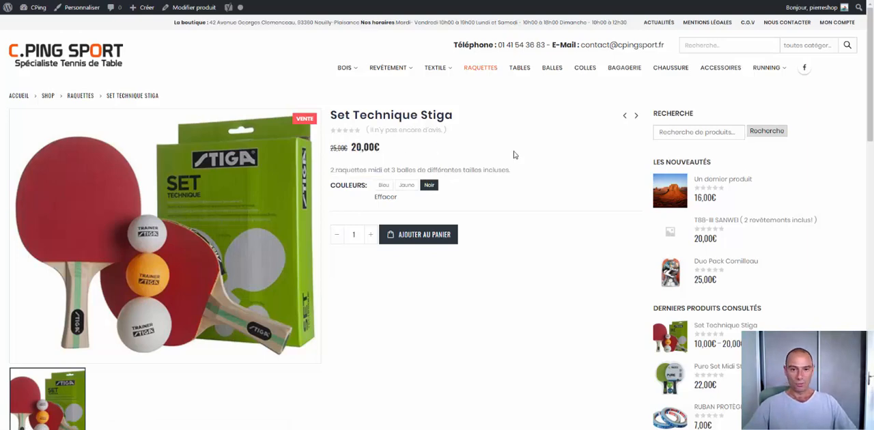